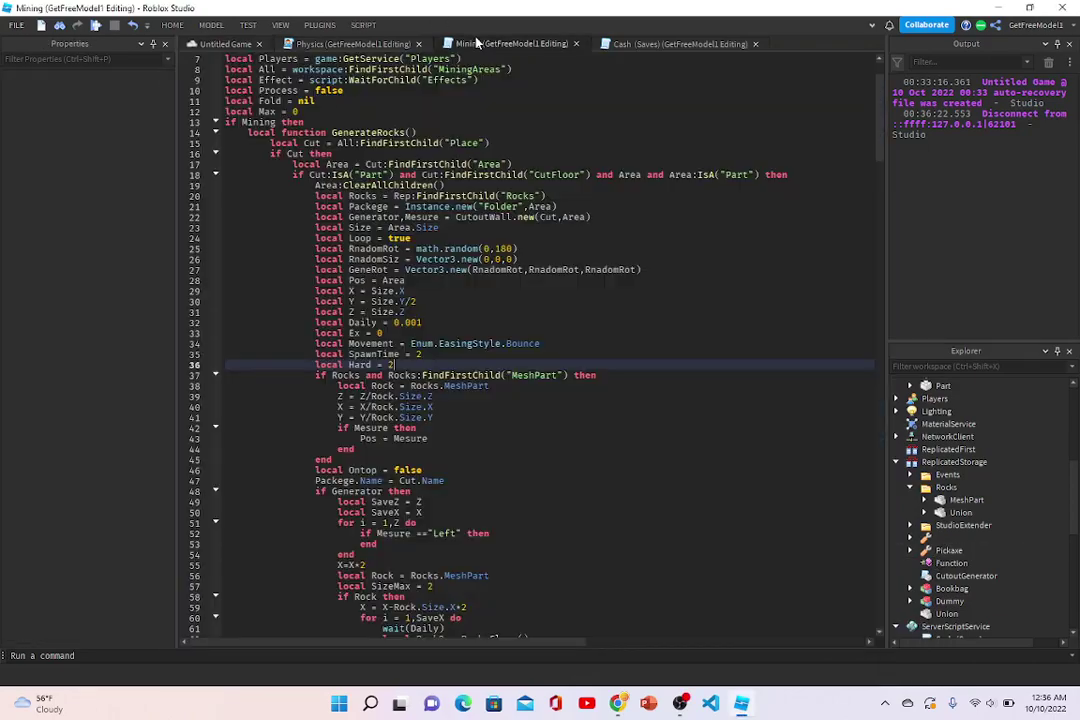
Step: Read through the Mining rock-generation script from top to bottom and back to the top
{"action": "scroll", "coordinate": [441, 155], "scroll_direction": "up", "scroll_amount": 2}
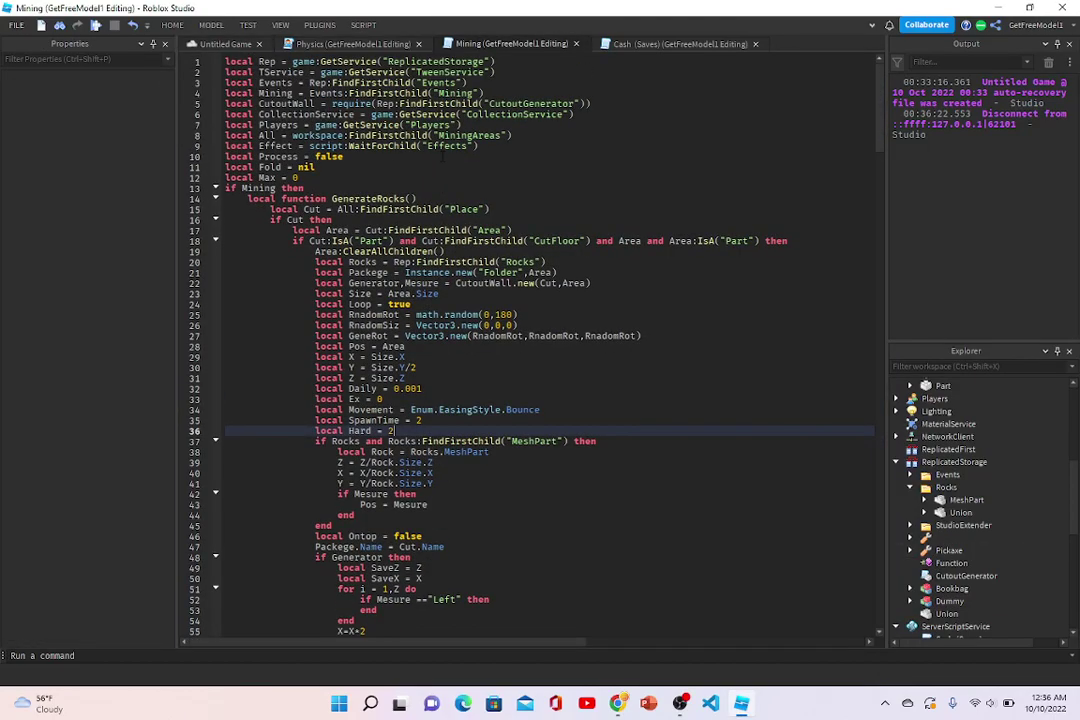
{"action": "scroll", "coordinate": [441, 155], "scroll_direction": "down", "scroll_amount": 2}
{"action": "scroll", "coordinate": [441, 155], "scroll_direction": "down", "scroll_amount": 7}
{"action": "scroll", "coordinate": [441, 155], "scroll_direction": "down", "scroll_amount": 7}
{"action": "scroll", "coordinate": [441, 155], "scroll_direction": "down", "scroll_amount": 7}
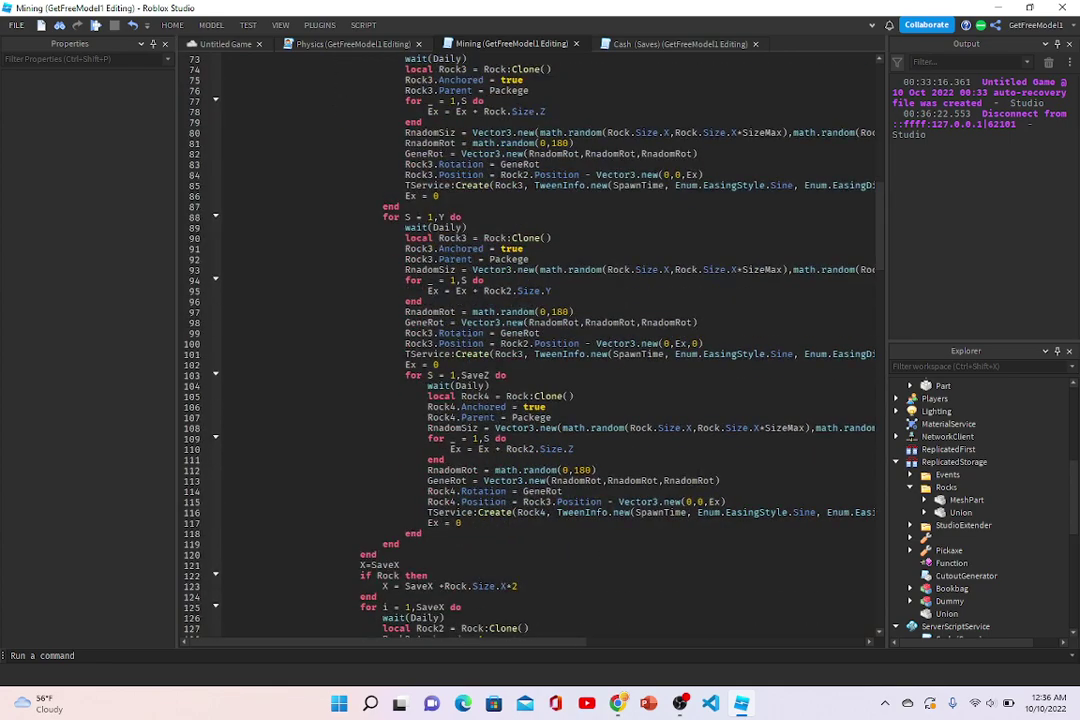
{"action": "scroll", "coordinate": [578, 437], "scroll_direction": "down", "scroll_amount": 6}
{"action": "scroll", "coordinate": [578, 437], "scroll_direction": "down", "scroll_amount": 4}
{"action": "scroll", "coordinate": [578, 437], "scroll_direction": "down", "scroll_amount": 5}
{"action": "scroll", "coordinate": [578, 437], "scroll_direction": "down", "scroll_amount": 6}
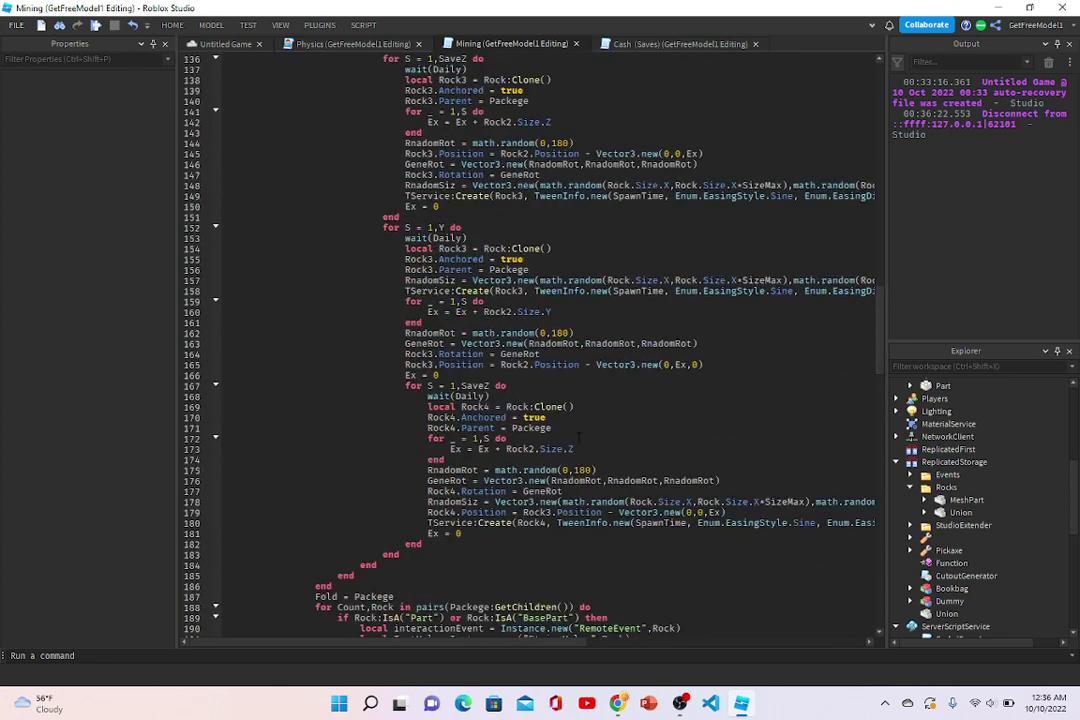
{"action": "scroll", "coordinate": [590, 321], "scroll_direction": "down", "scroll_amount": 9}
{"action": "scroll", "coordinate": [590, 321], "scroll_direction": "down", "scroll_amount": 4}
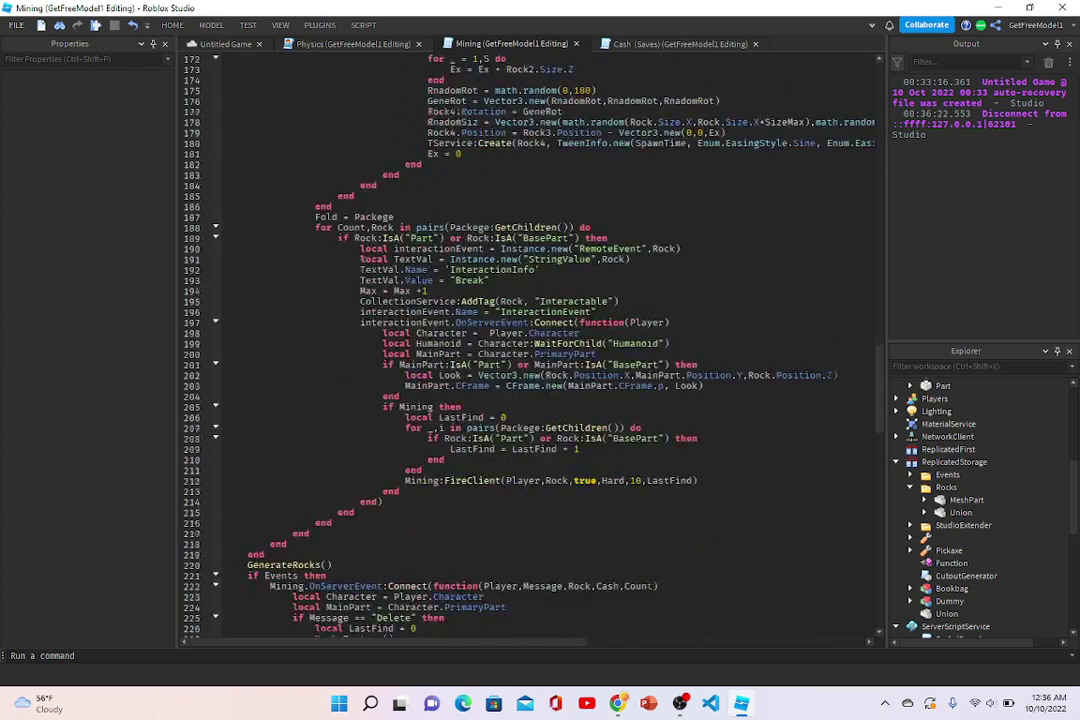
{"action": "scroll", "coordinate": [590, 321], "scroll_direction": "down", "scroll_amount": 12}
{"action": "scroll", "coordinate": [590, 321], "scroll_direction": "down", "scroll_amount": 10}
{"action": "scroll", "coordinate": [590, 321], "scroll_direction": "down", "scroll_amount": 3}
{"action": "scroll", "coordinate": [780, 435], "scroll_direction": "up", "scroll_amount": 5}
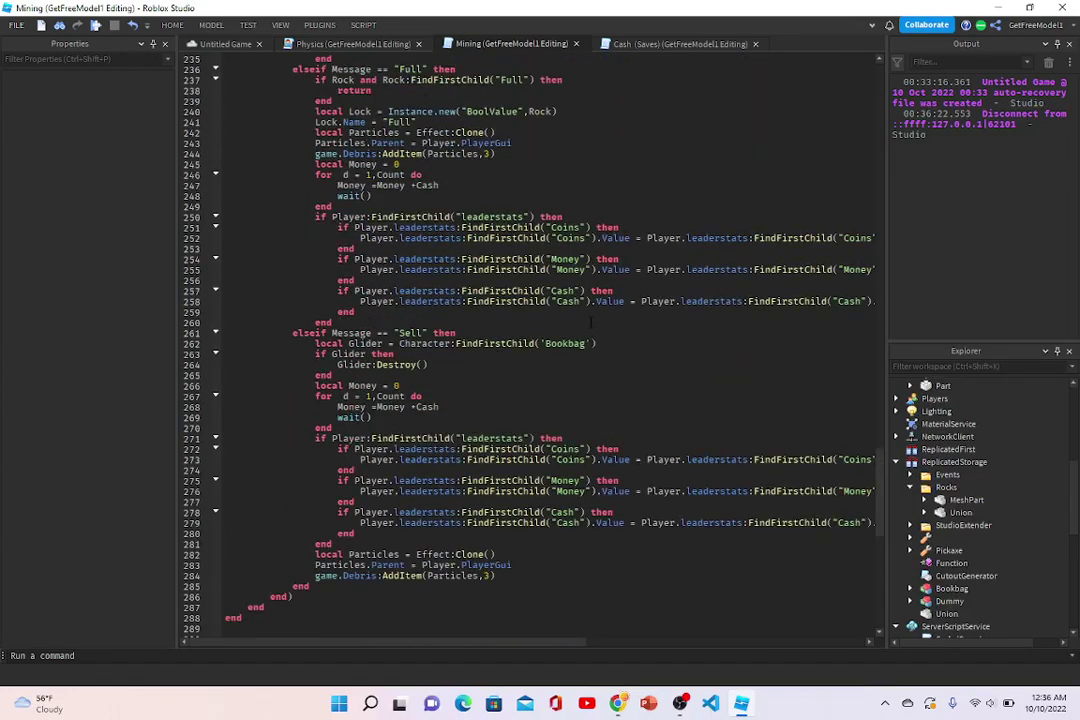
{"action": "left_click_drag", "start_coordinate": [882, 485], "coordinate": [866, 96]}
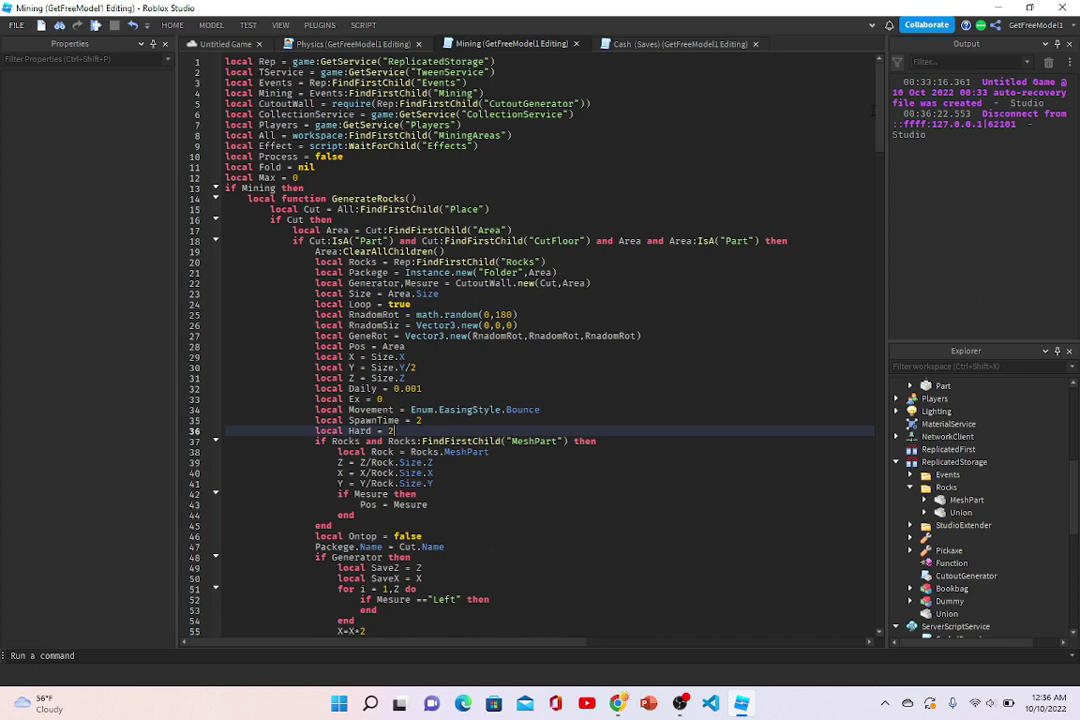
Step: In the Physics script, lower PackegeSpace from 10 to 3
{"action": "left_click", "coordinate": [290, 43]}
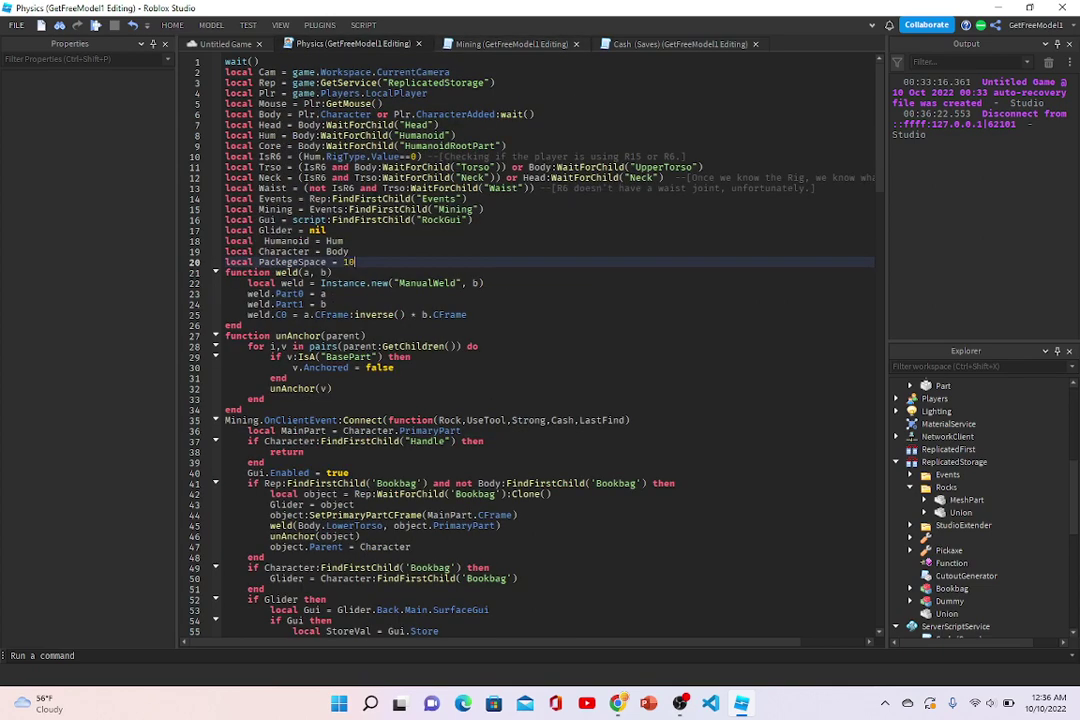
{"action": "scroll", "coordinate": [366, 240], "scroll_direction": "down", "scroll_amount": 4}
{"action": "type", "text": "3"}
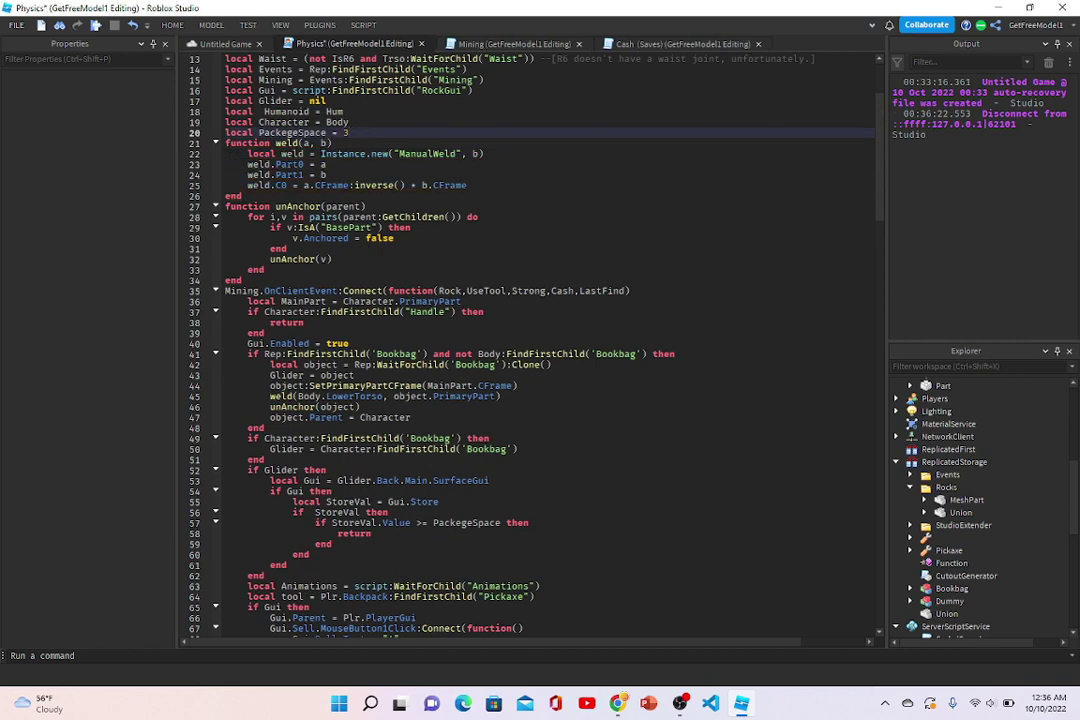
{"action": "scroll", "coordinate": [318, 343], "scroll_direction": "down", "scroll_amount": 3}
{"action": "scroll", "coordinate": [318, 343], "scroll_direction": "down", "scroll_amount": 7}
{"action": "scroll", "coordinate": [318, 343], "scroll_direction": "down", "scroll_amount": 5}
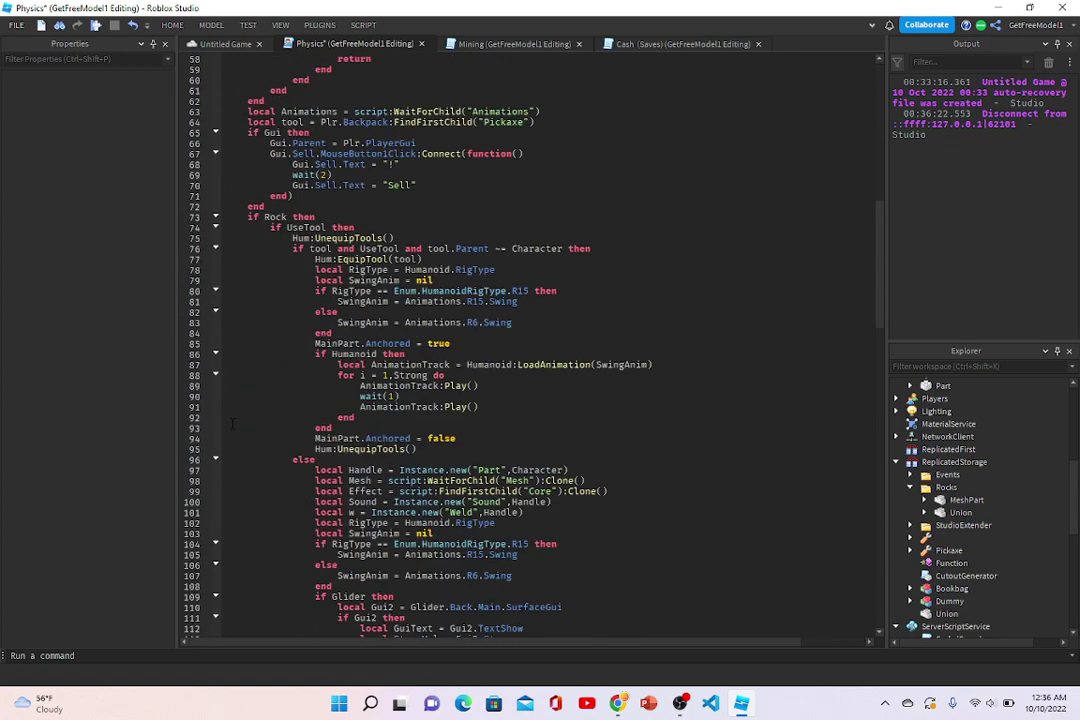
{"action": "scroll", "coordinate": [232, 423], "scroll_direction": "down", "scroll_amount": 2}
{"action": "scroll", "coordinate": [240, 450], "scroll_direction": "down", "scroll_amount": 5}
{"action": "scroll", "coordinate": [241, 457], "scroll_direction": "down", "scroll_amount": 8}
{"action": "scroll", "coordinate": [250, 465], "scroll_direction": "down", "scroll_amount": 5}
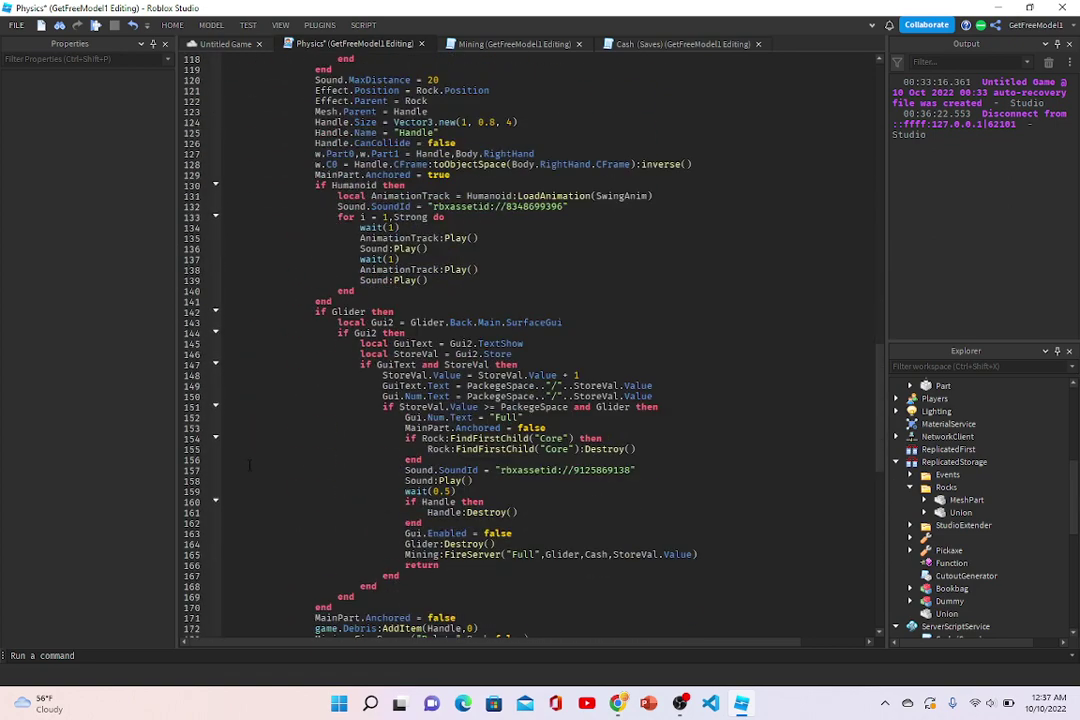
Step: Check the game's 3D scene and Home tools, then go back to the Mining script
{"action": "left_click", "coordinate": [218, 44]}
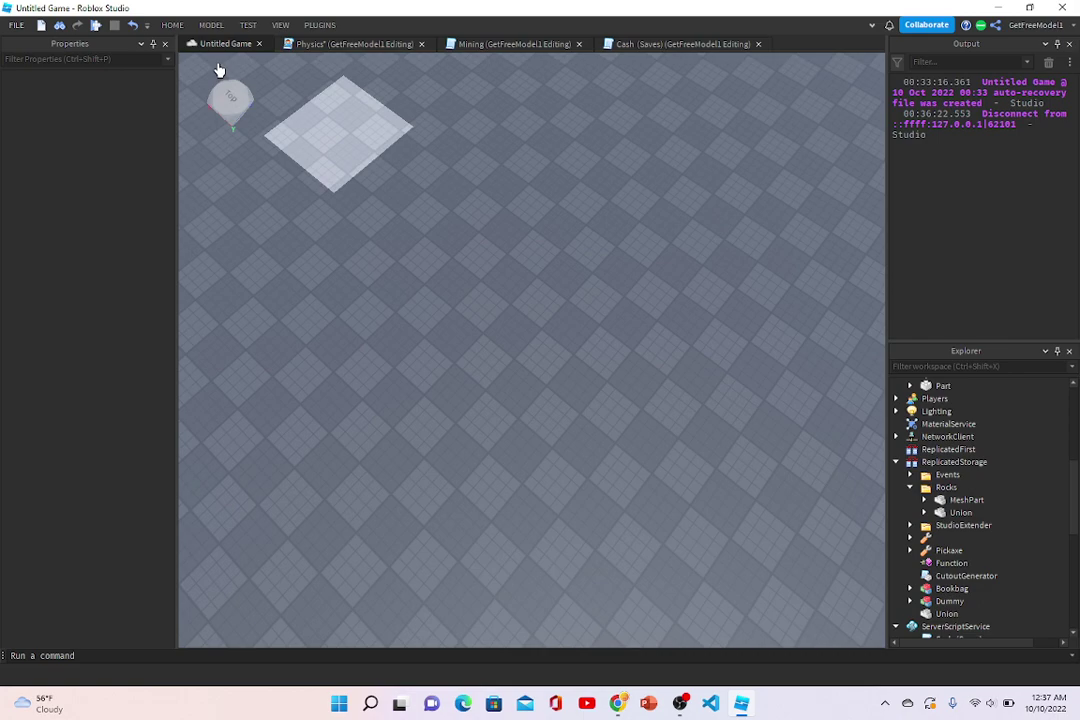
{"action": "left_click", "coordinate": [176, 24]}
{"action": "left_click", "coordinate": [779, 458]}
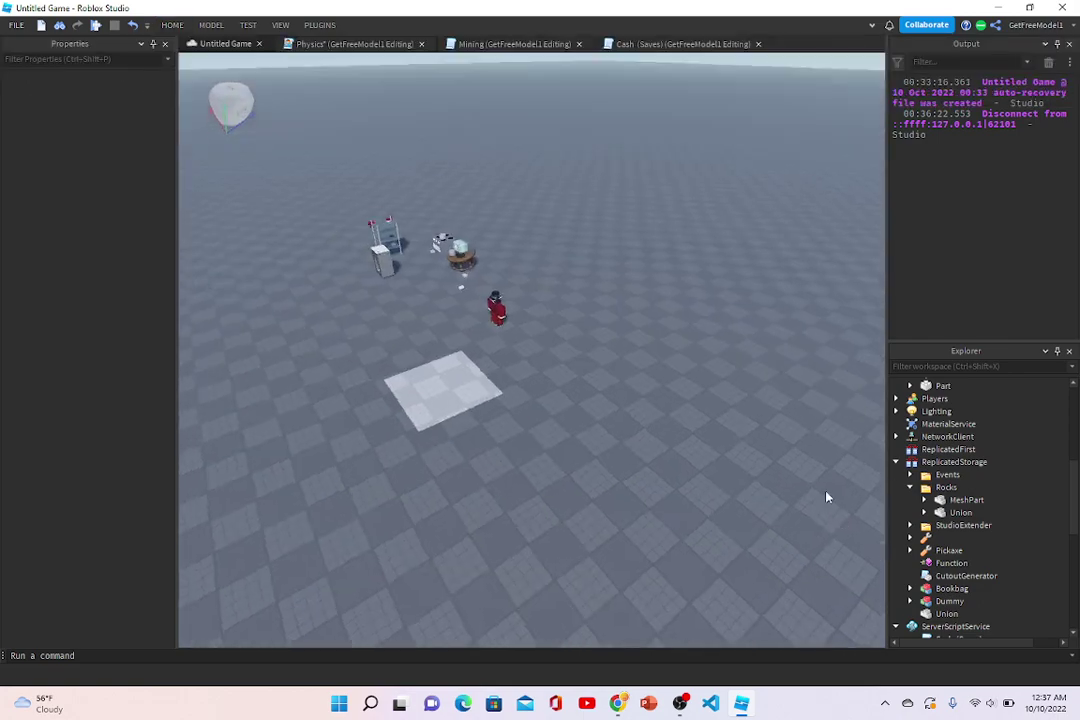
{"action": "scroll", "coordinate": [826, 496], "scroll_direction": "down", "scroll_amount": 5}
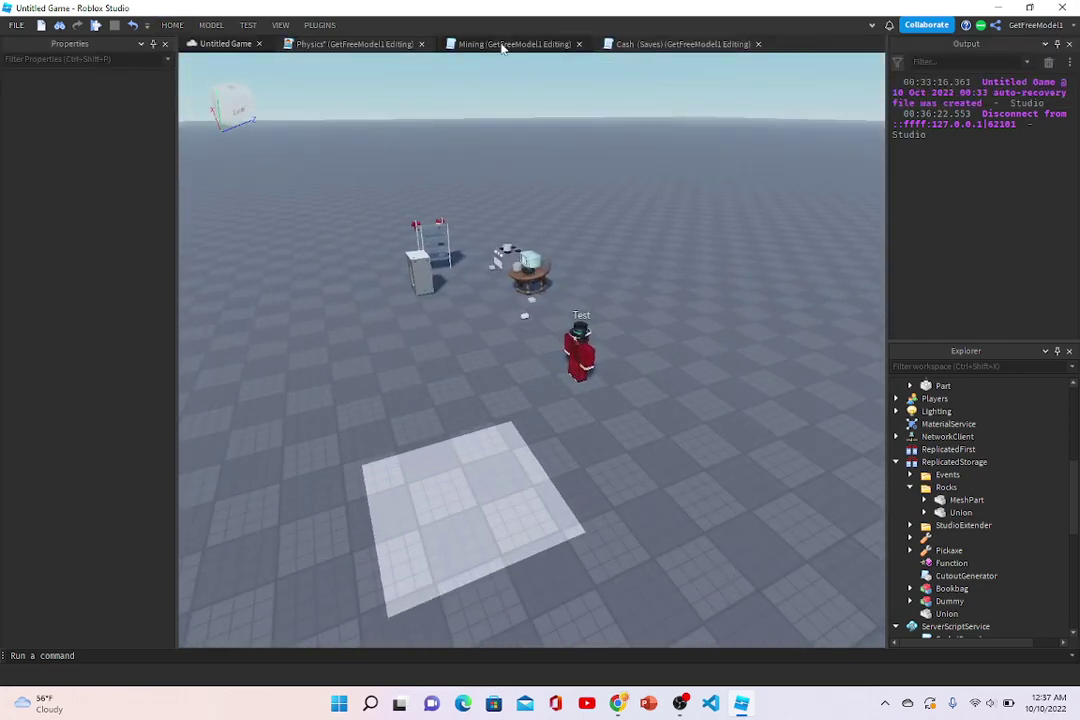
{"action": "left_click", "coordinate": [505, 44]}
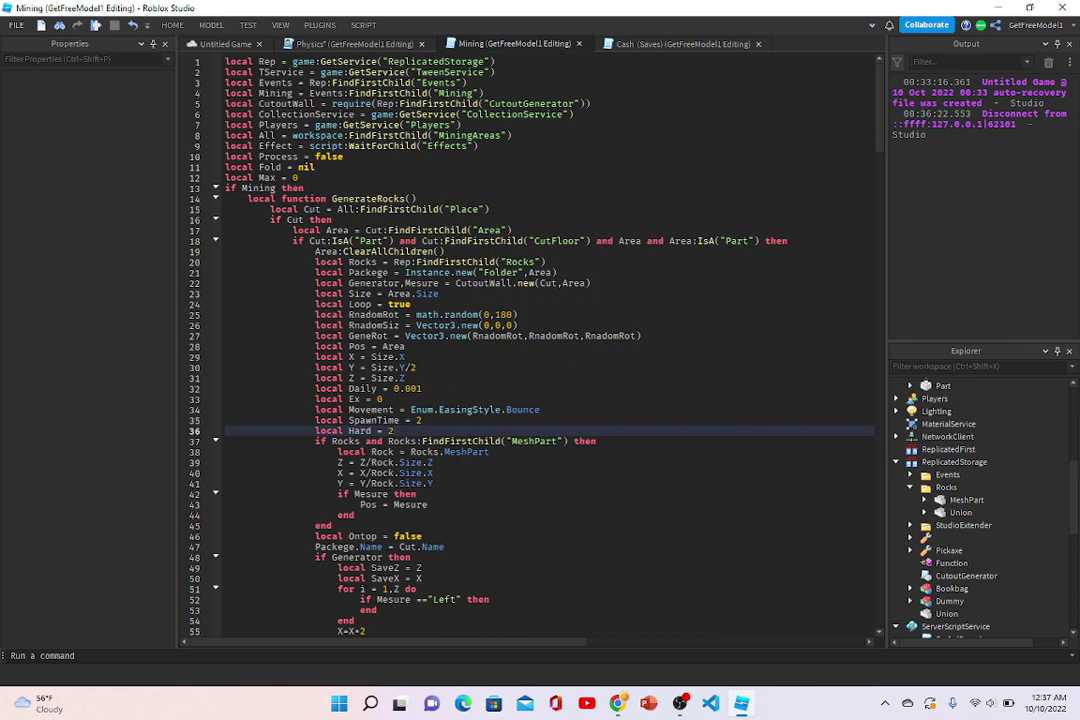
Step: Add the line Area.Transparency = 1 after Area:ClearAllChildren() in the Mining script
{"action": "double_click", "coordinate": [312, 209]}
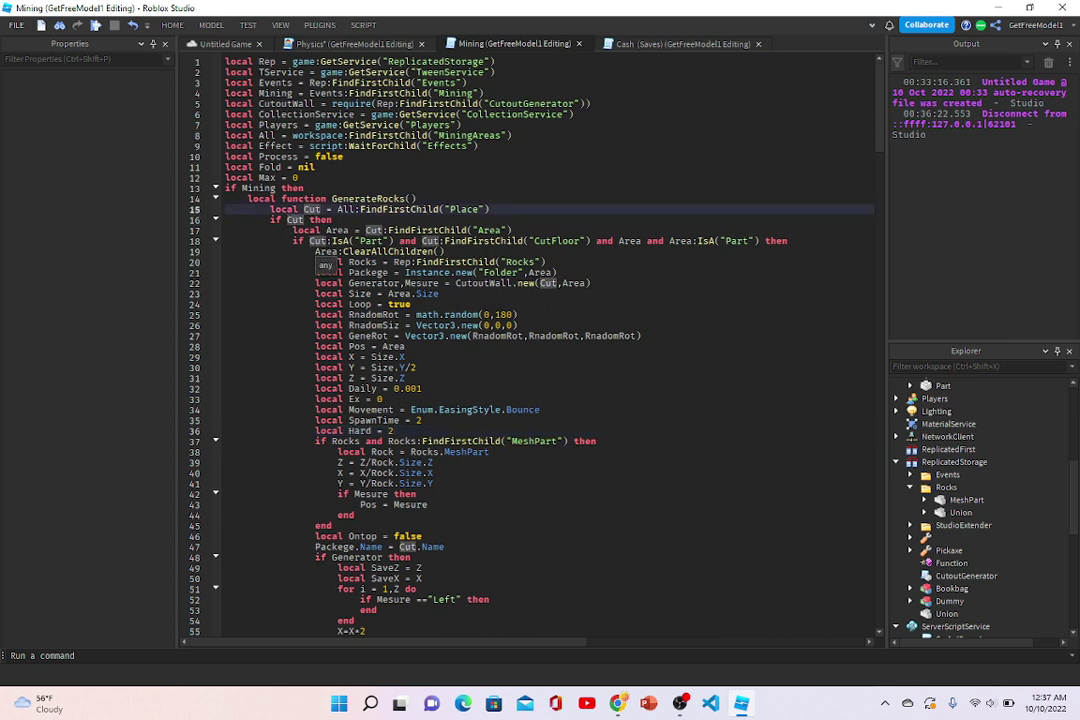
{"action": "left_click", "coordinate": [445, 251]}
{"action": "key", "text": "Return"}
{"action": "type", "text": "ar"}
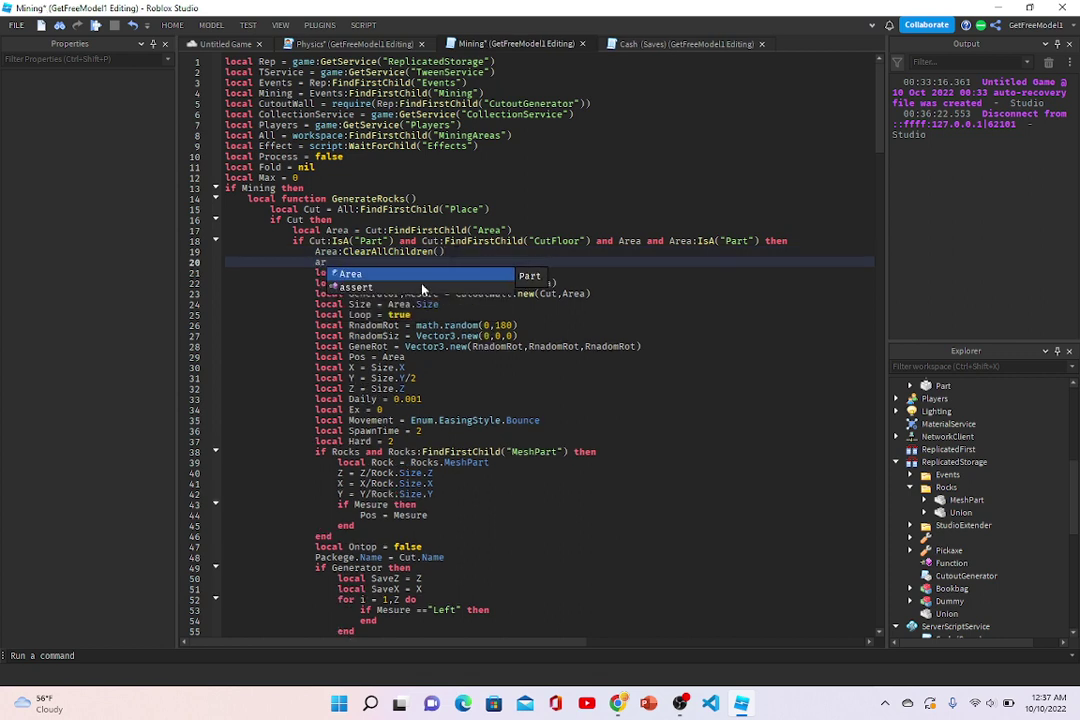
{"action": "key", "text": "Tab"}
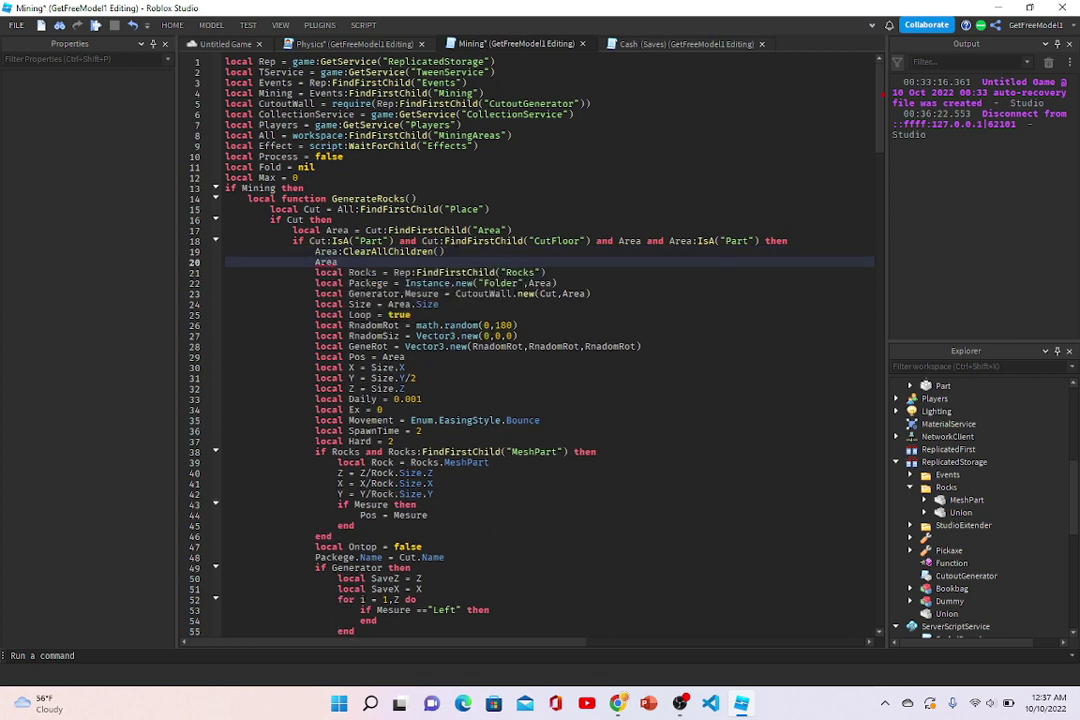
{"action": "type", "text": ".t"}
{"action": "key", "text": "Tab"}
{"action": "left_click", "coordinate": [397, 273]}
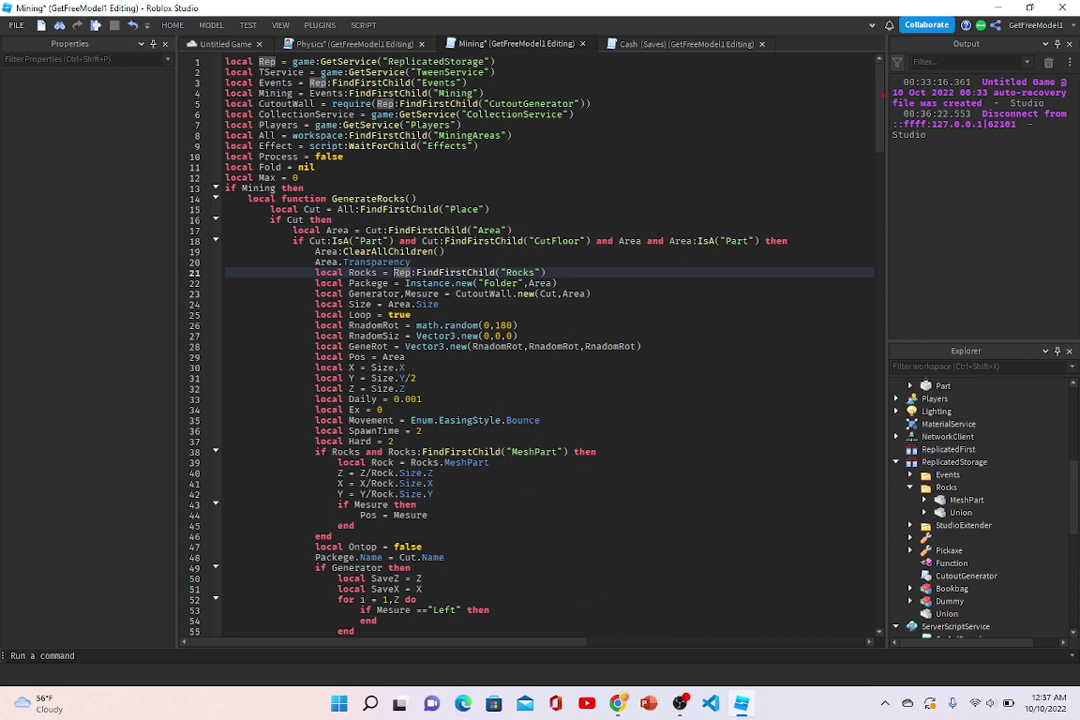
{"action": "key", "text": "Up"}
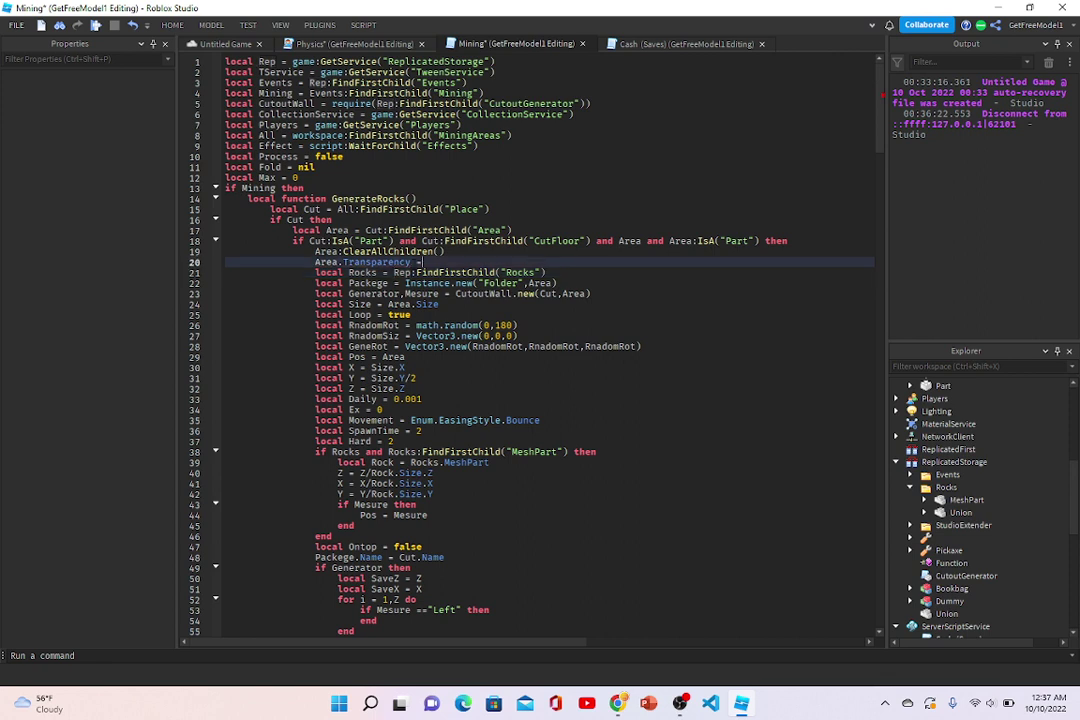
Step: Close the Cash (Saves) script and view the Physics script from the top
{"action": "left_click", "coordinate": [635, 47]}
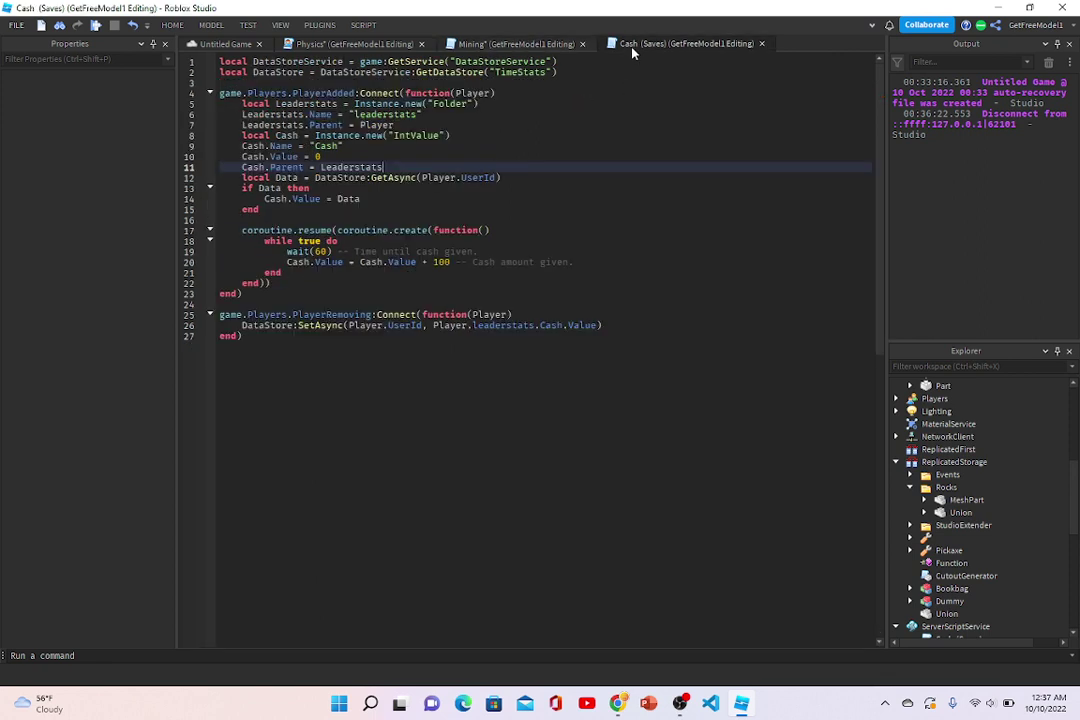
{"action": "left_click", "coordinate": [760, 44]}
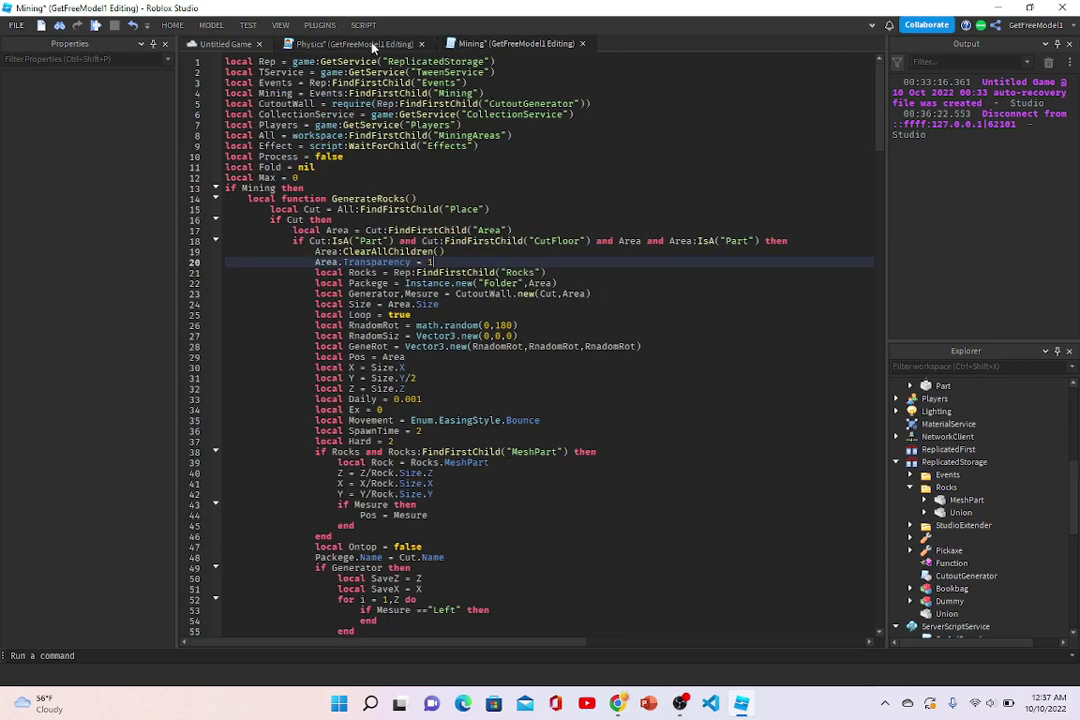
{"action": "left_click", "coordinate": [372, 45]}
{"action": "scroll", "coordinate": [530, 340], "scroll_direction": "up", "scroll_amount": 1}
{"action": "scroll", "coordinate": [530, 340], "scroll_direction": "up", "scroll_amount": 7}
{"action": "scroll", "coordinate": [530, 340], "scroll_direction": "up", "scroll_amount": 5}
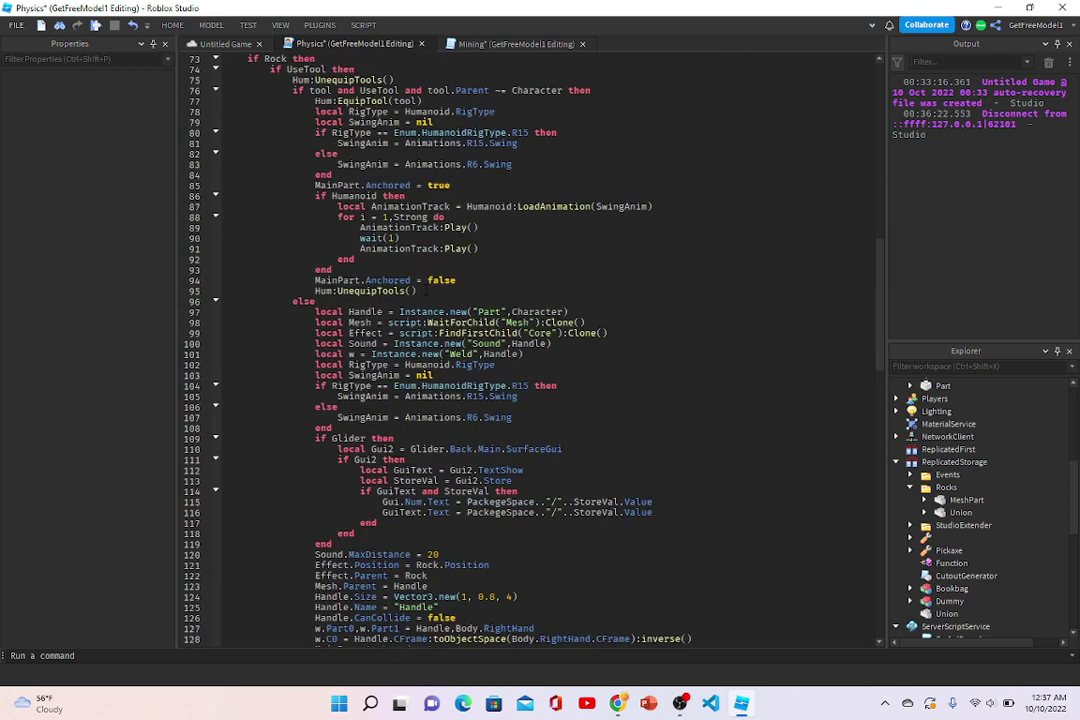
{"action": "scroll", "coordinate": [425, 291], "scroll_direction": "up", "scroll_amount": 5}
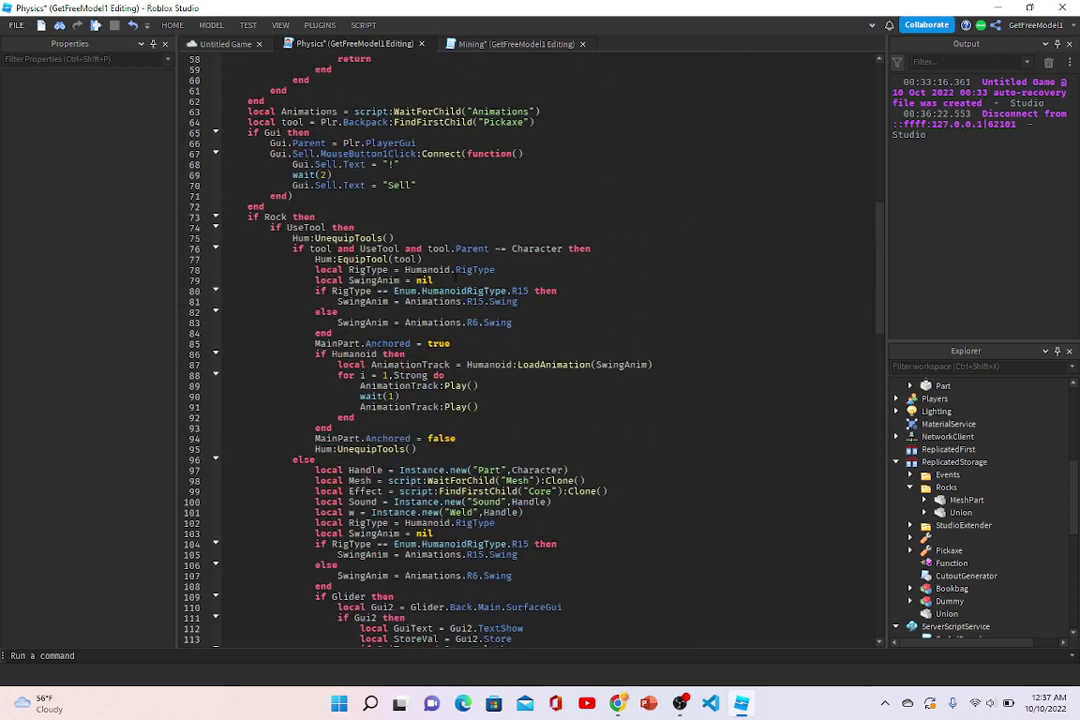
Step: Select the Area part under MiningAreas and set its transparency to 0.5
{"action": "left_click", "coordinate": [212, 42]}
{"action": "scroll", "coordinate": [955, 455], "scroll_direction": "up", "scroll_amount": 4}
{"action": "scroll", "coordinate": [958, 459], "scroll_direction": "up", "scroll_amount": 4}
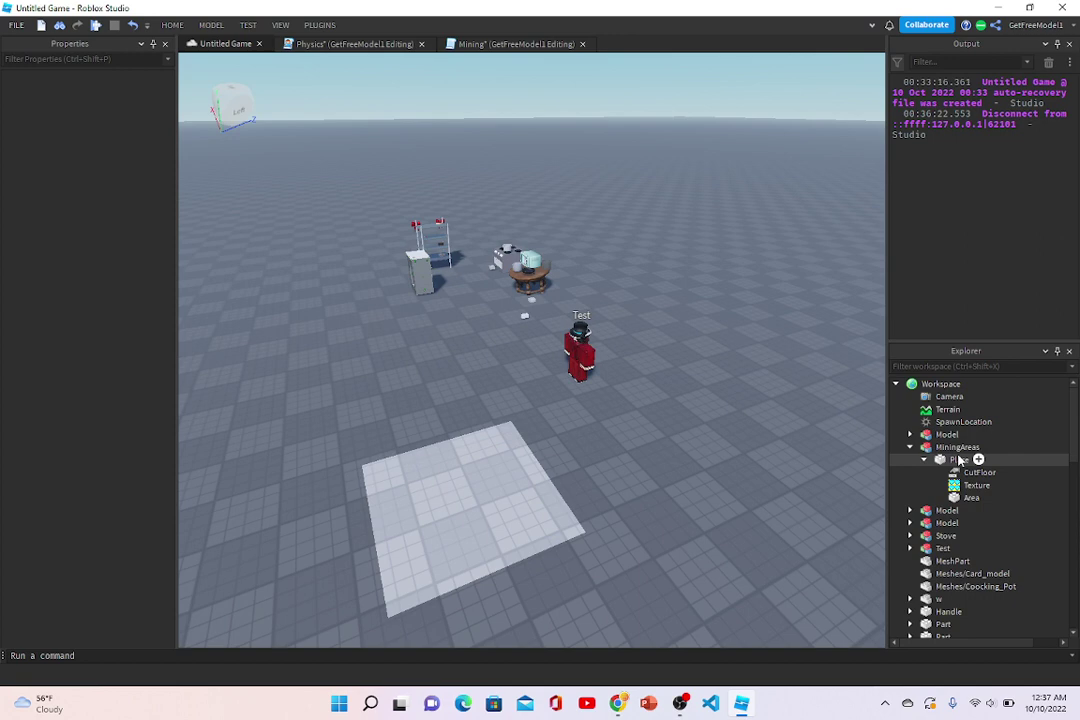
{"action": "left_click", "coordinate": [955, 498]}
{"action": "key", "text": "f"}
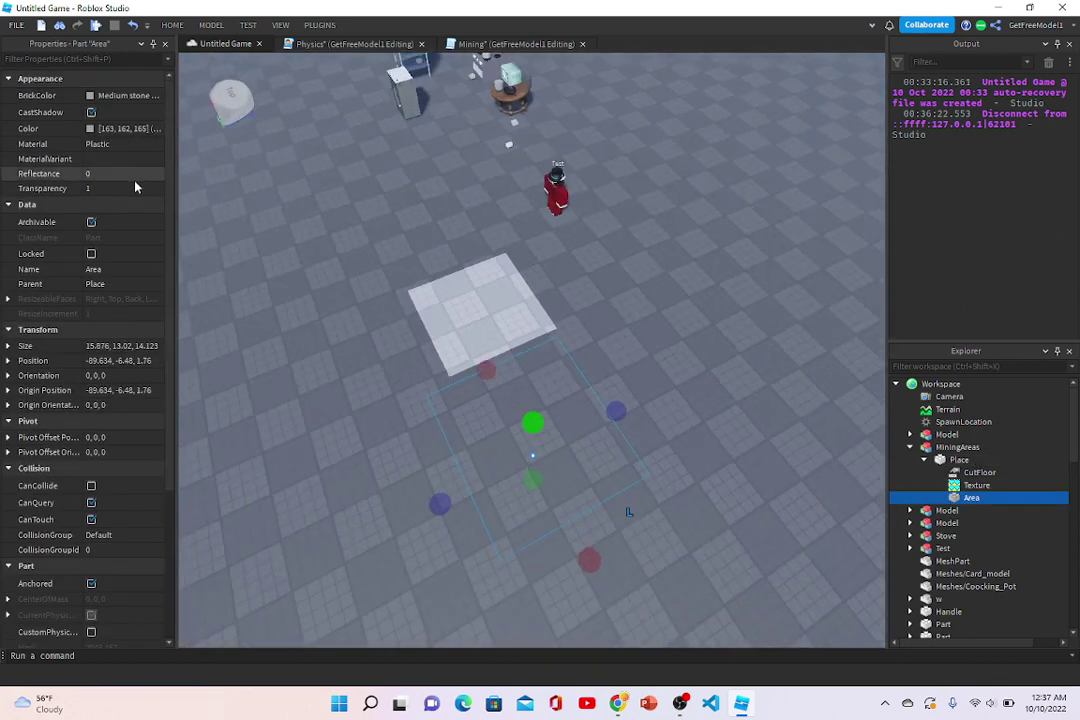
{"action": "left_click", "coordinate": [135, 188]}
{"action": "type", "text": "0.5"}
{"action": "key", "text": "Return"}
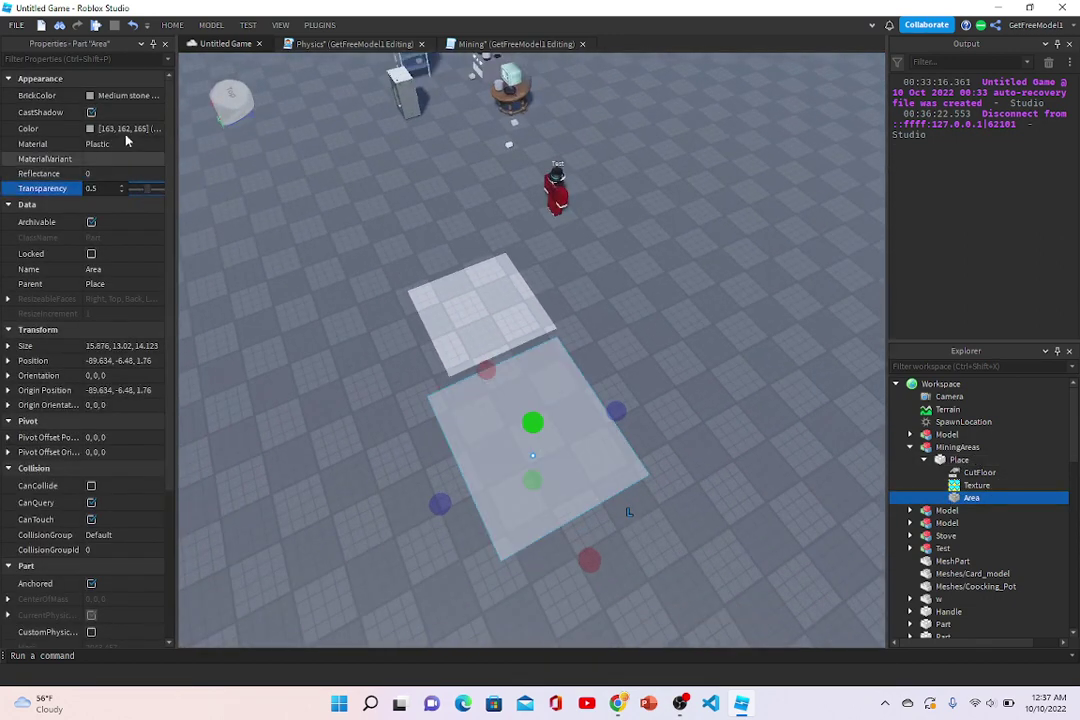
Step: Make the Area lime green with the Neon material
{"action": "left_click", "coordinate": [92, 96]}
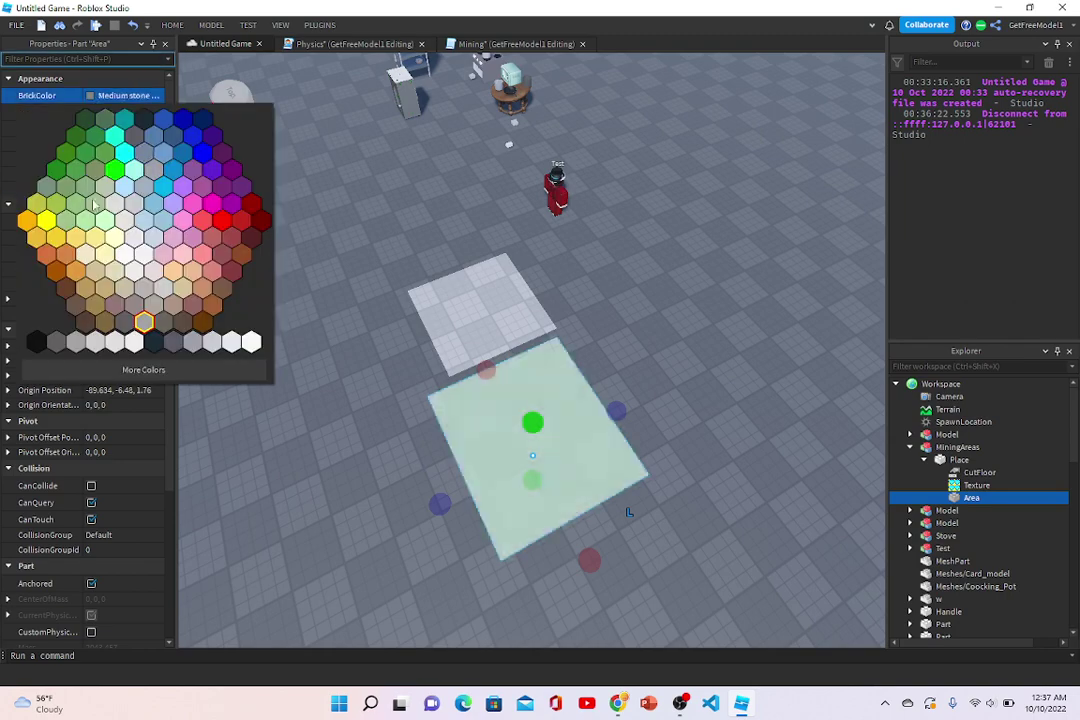
{"action": "left_click", "coordinate": [116, 172]}
{"action": "left_click", "coordinate": [114, 148]}
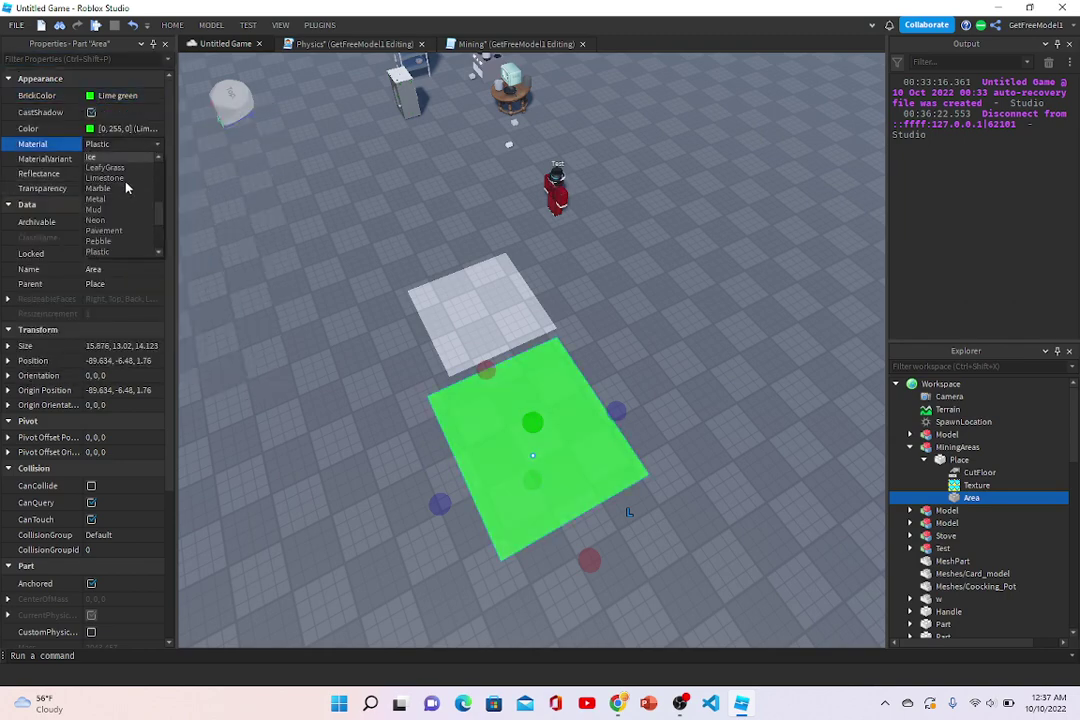
{"action": "mouse_move", "coordinate": [494, 284]}
{"action": "right_mouse_down"}
{"action": "mouse_move", "coordinate": [482, 291]}
{"action": "mouse_move", "coordinate": [465, 248]}
{"action": "mouse_move", "coordinate": [574, 366]}
{"action": "mouse_move", "coordinate": [493, 327]}
{"action": "right_mouse_up"}
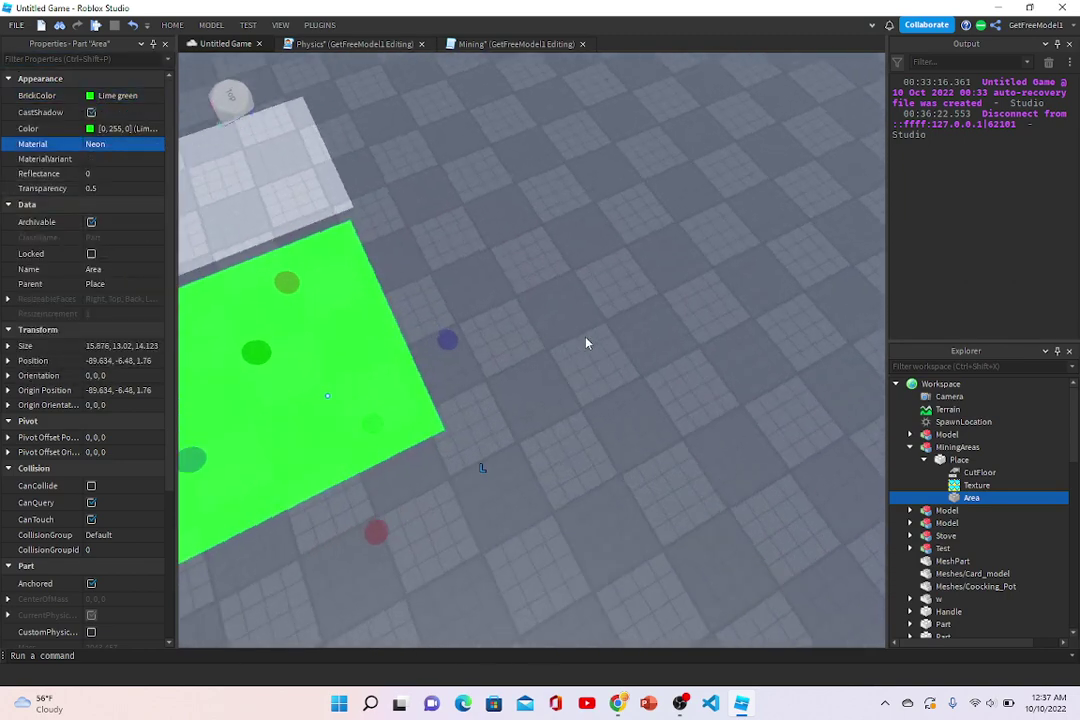
Step: Resize the Area: lower its top, lengthen it, and widen it to 20.426
{"action": "left_click_drag", "start_coordinate": [455, 264], "coordinate": [457, 280]}
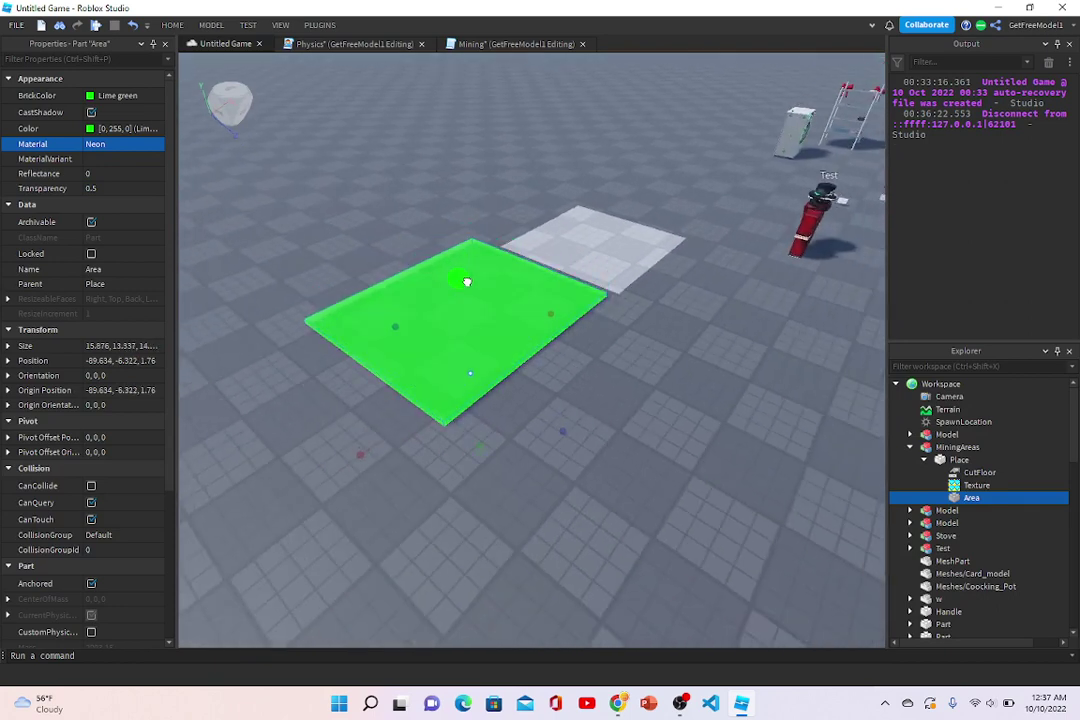
{"action": "left_click_drag", "start_coordinate": [590, 436], "coordinate": [613, 463]}
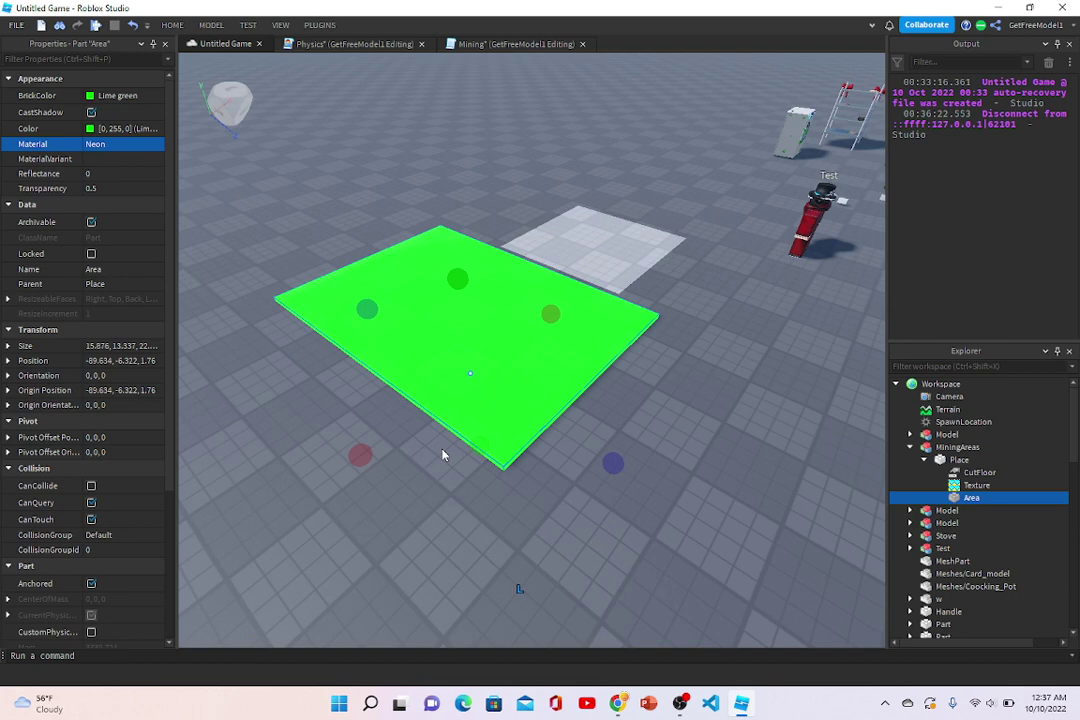
{"action": "left_click_drag", "start_coordinate": [370, 455], "coordinate": [303, 502]}
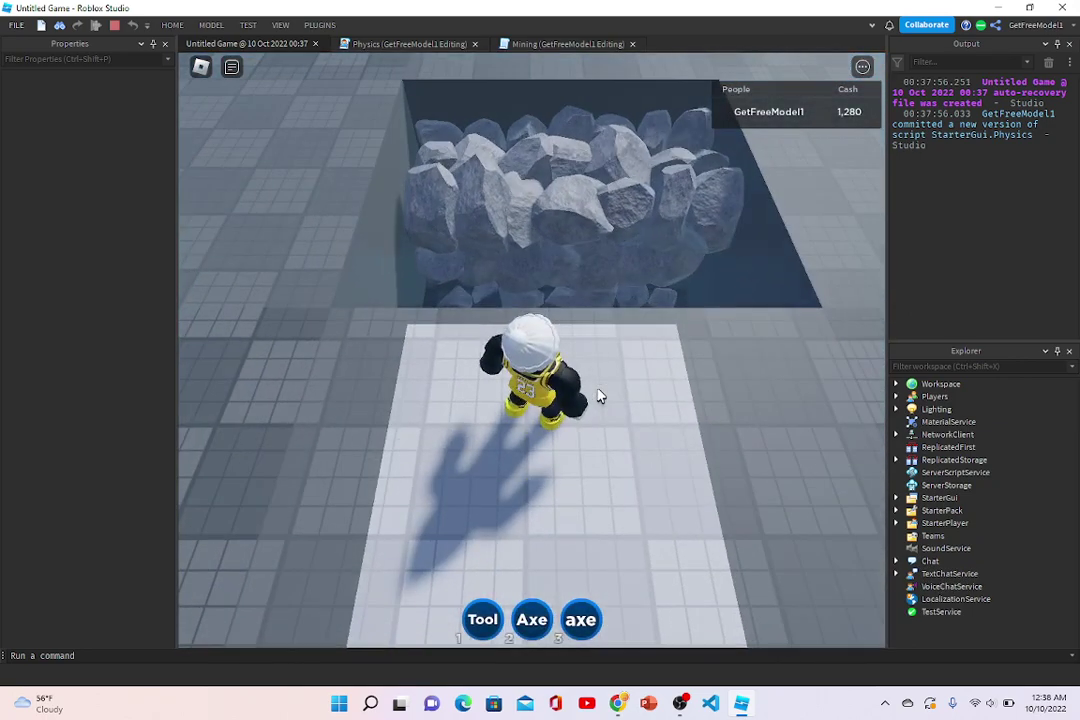
Step: Walk the character into the rock pit and equip the mining tool
{"action": "right_click_drag", "start_coordinate": [598, 396], "coordinate": [598, 396]}
{"action": "key", "text": "w"}
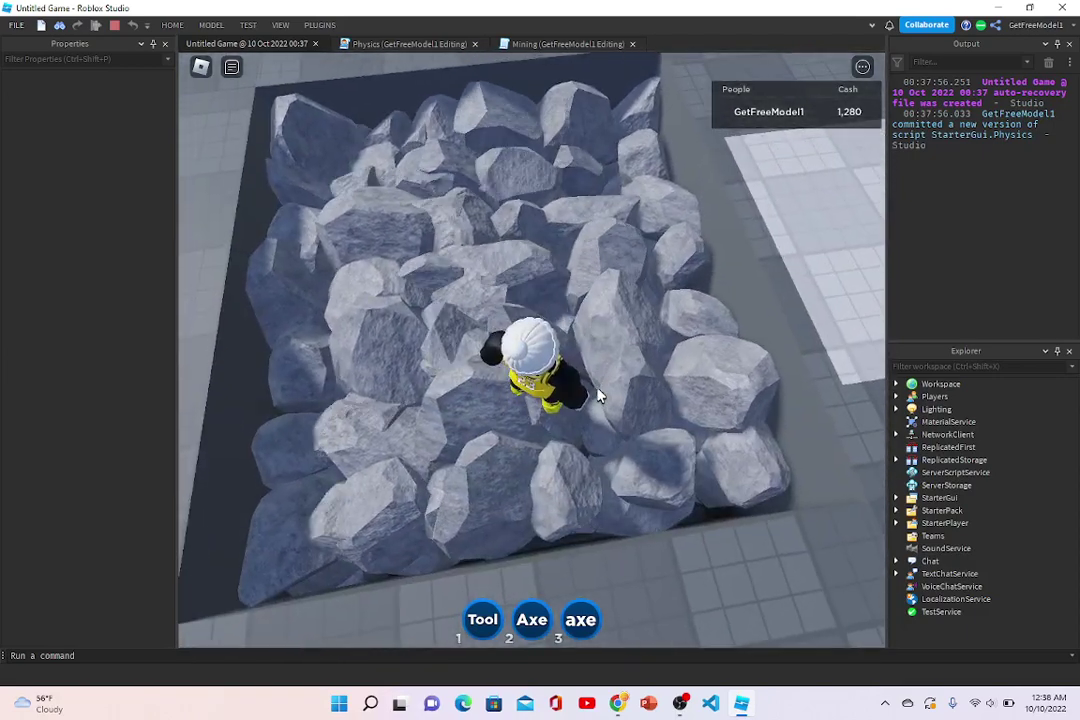
{"action": "scroll", "coordinate": [598, 396], "scroll_direction": "up", "scroll_amount": 3}
{"action": "key", "text": "1"}
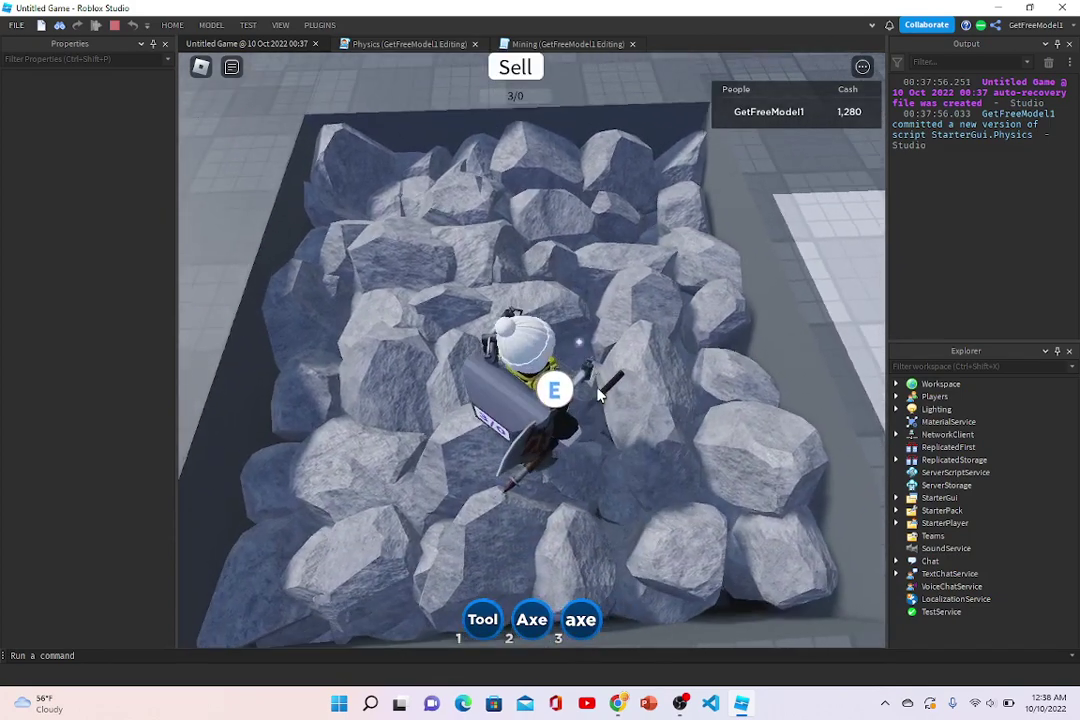
{"action": "right_click_drag", "start_coordinate": [598, 396], "coordinate": [598, 396]}
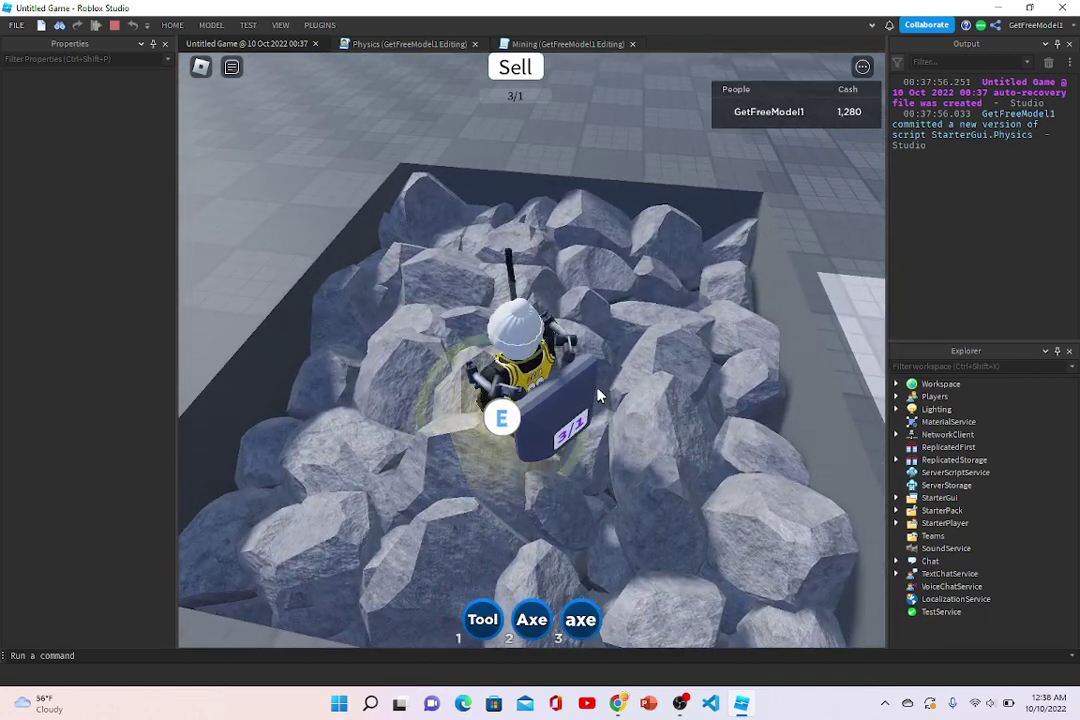
Step: Mine rocks until the bag fills, sell them for 1,310 cash, and leave the pit
{"action": "left_click", "coordinate": [598, 396]}
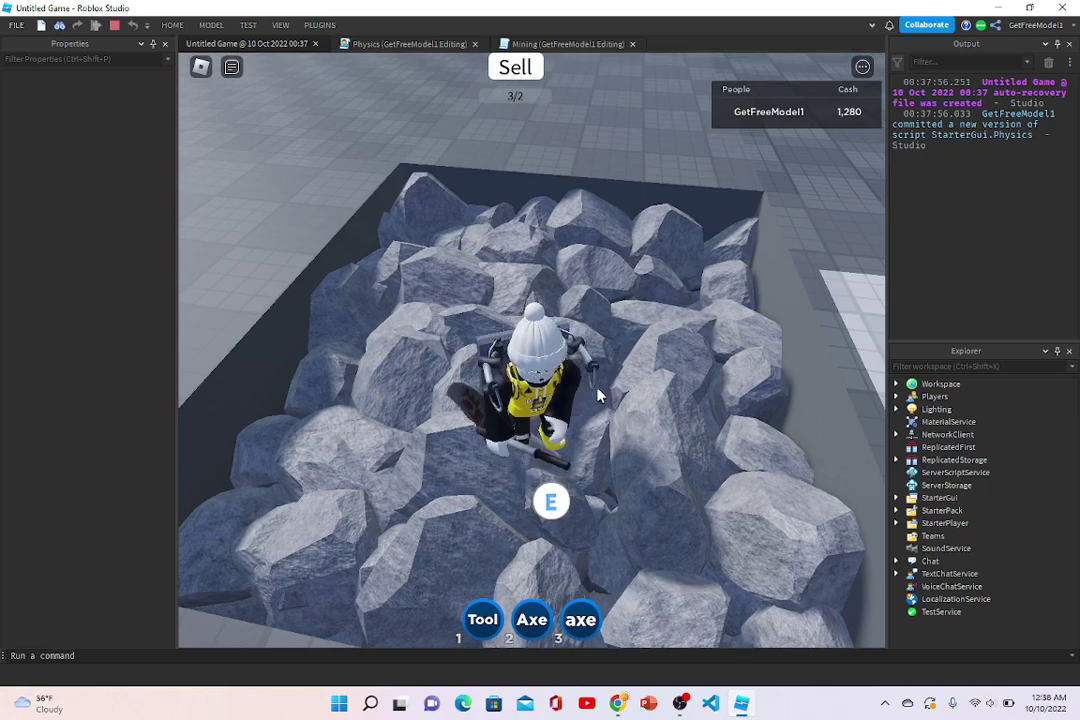
{"action": "key", "text": "e"}
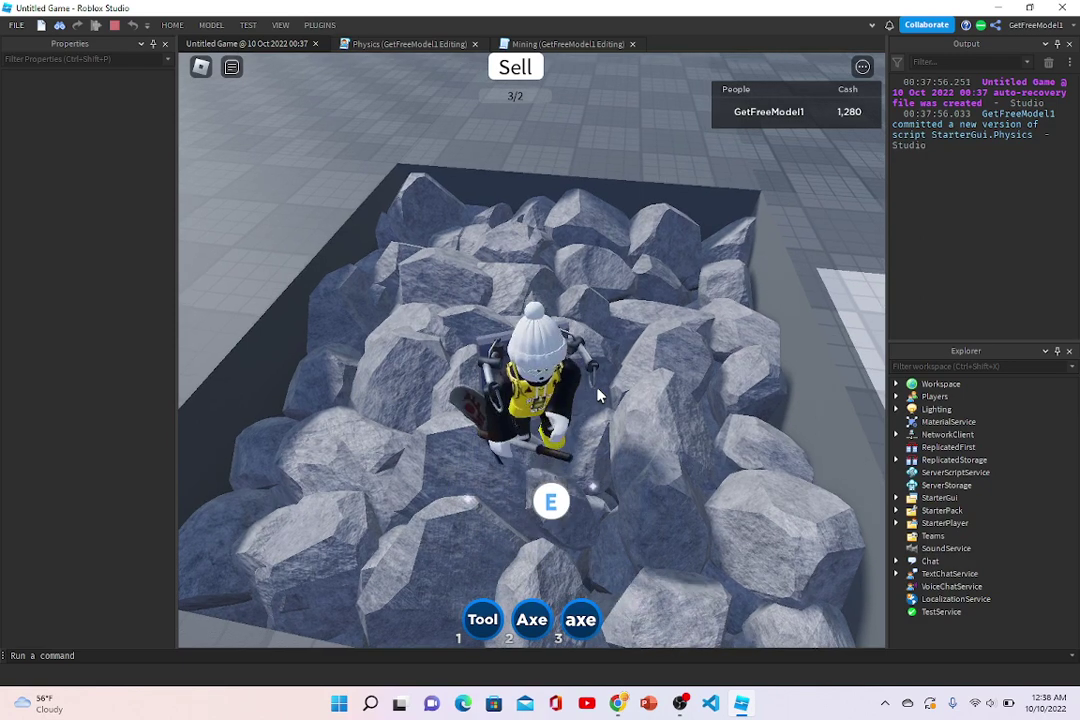
{"action": "key", "text": "e"}
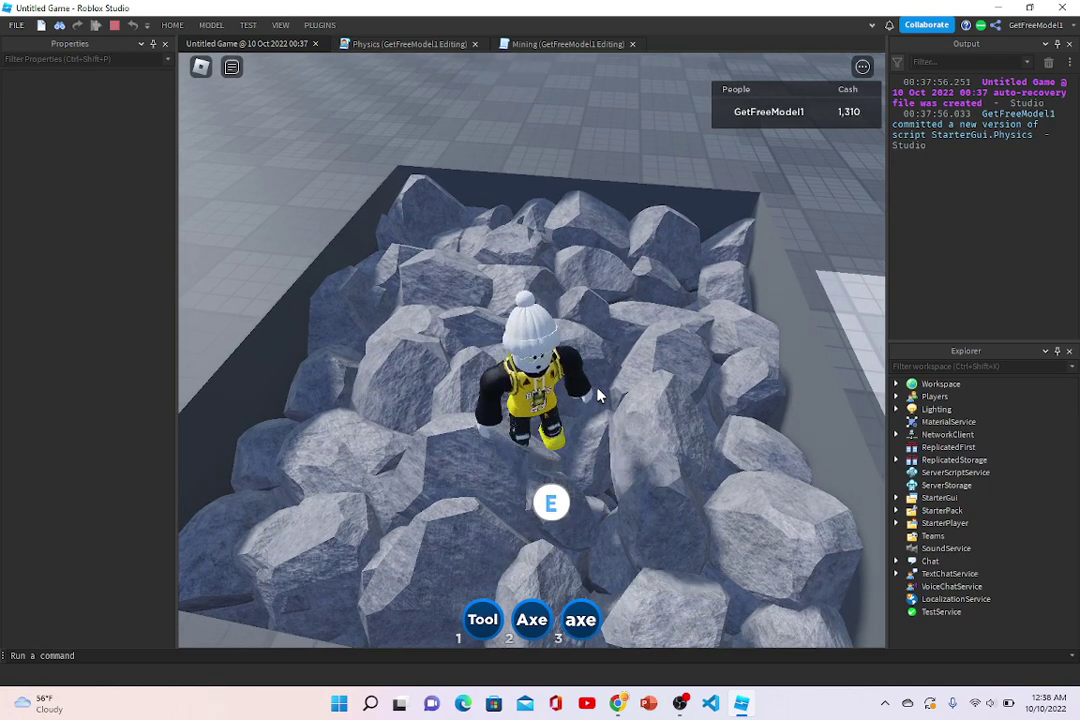
{"action": "key", "text": "w"}
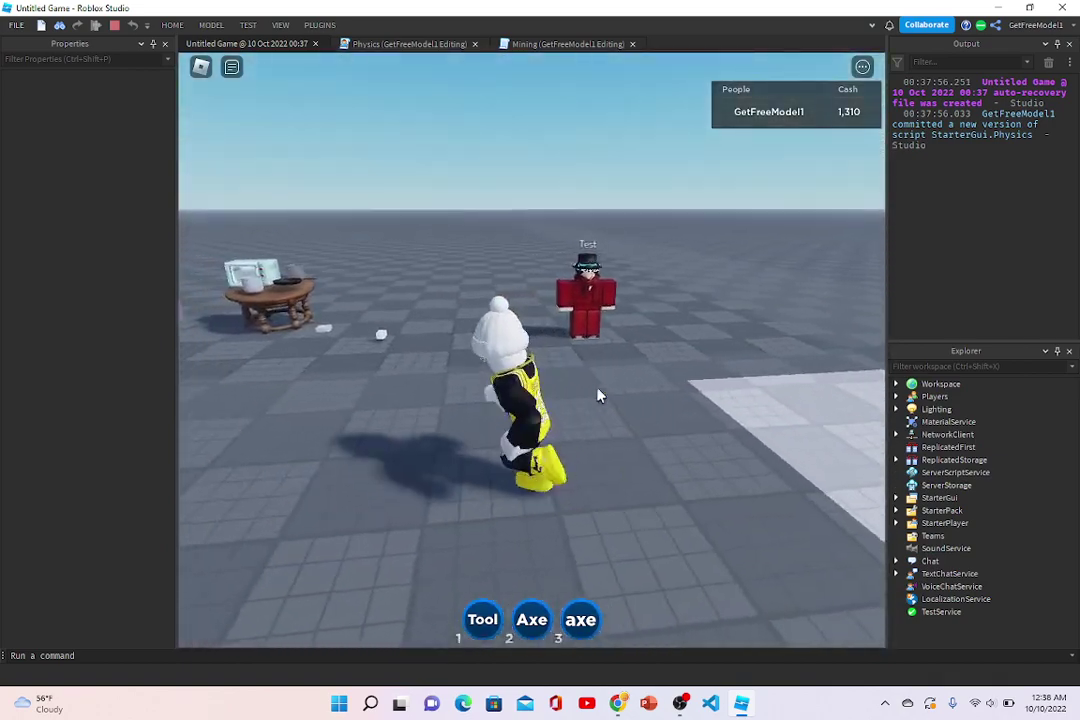
Step: Run back to the rock pit with the pickaxe and mine another three-rock load
{"action": "key", "text": "w"}
{"action": "key", "text": "w"}
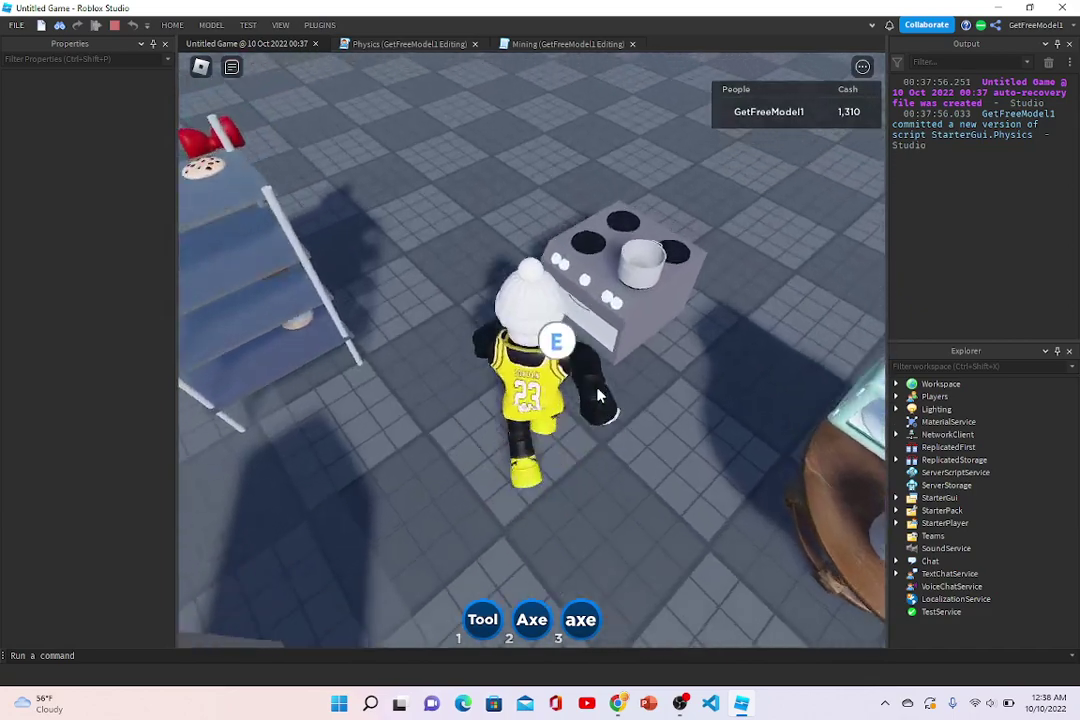
{"action": "key", "text": "w"}
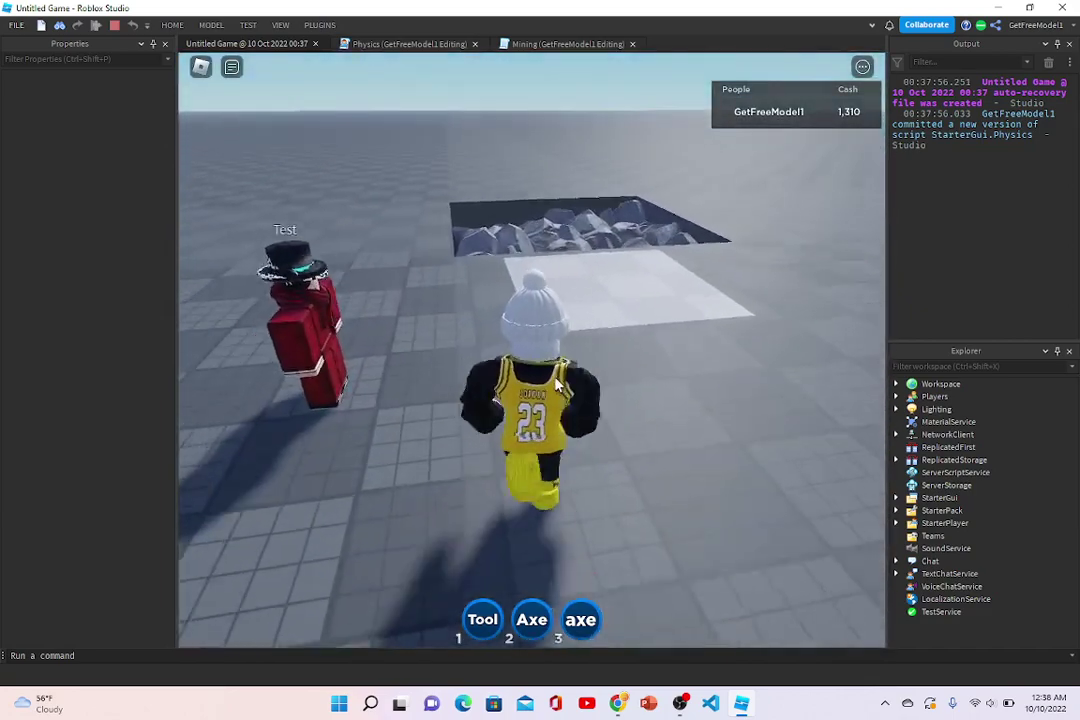
{"action": "key", "text": "w"}
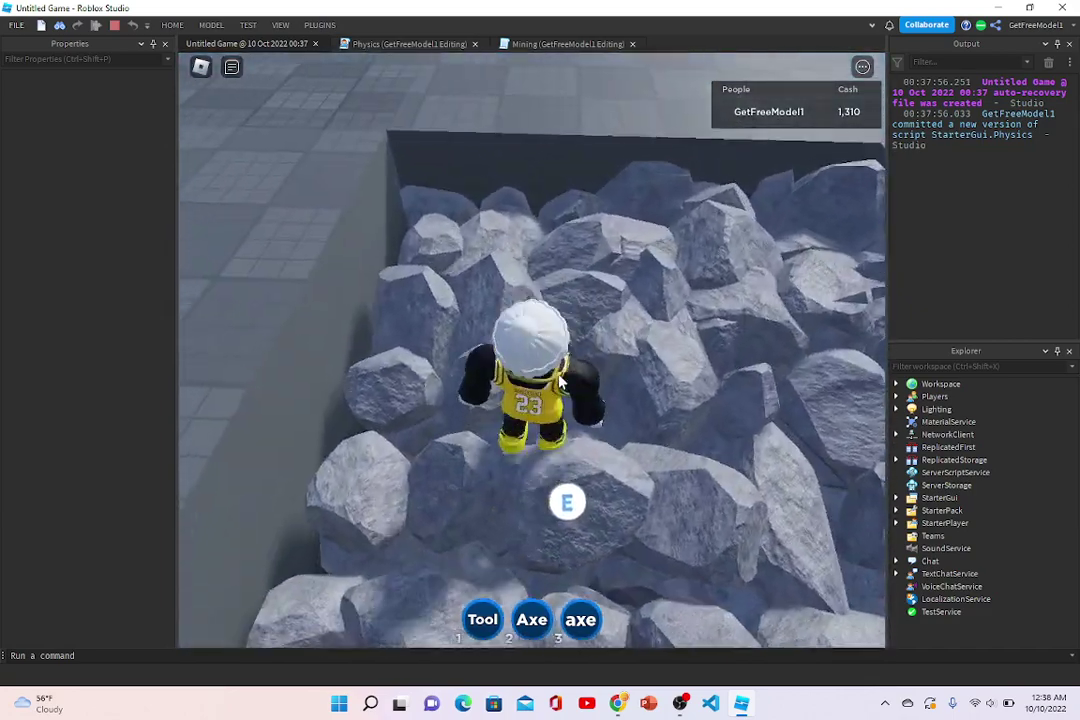
{"action": "key", "text": "1"}
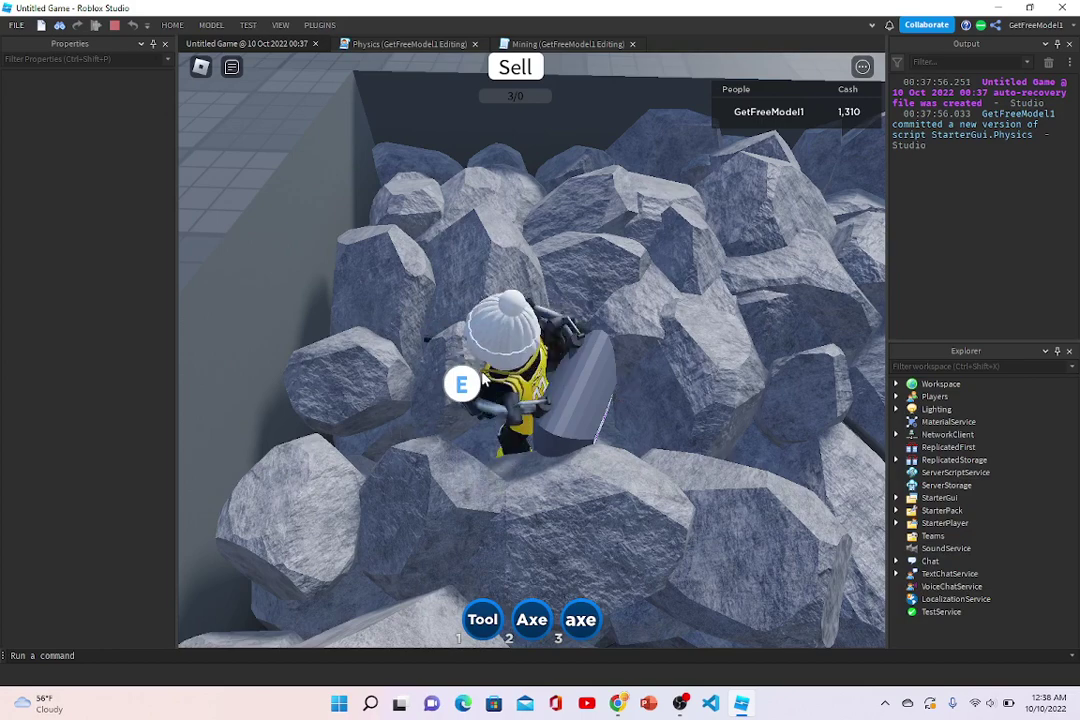
{"action": "key", "text": "e"}
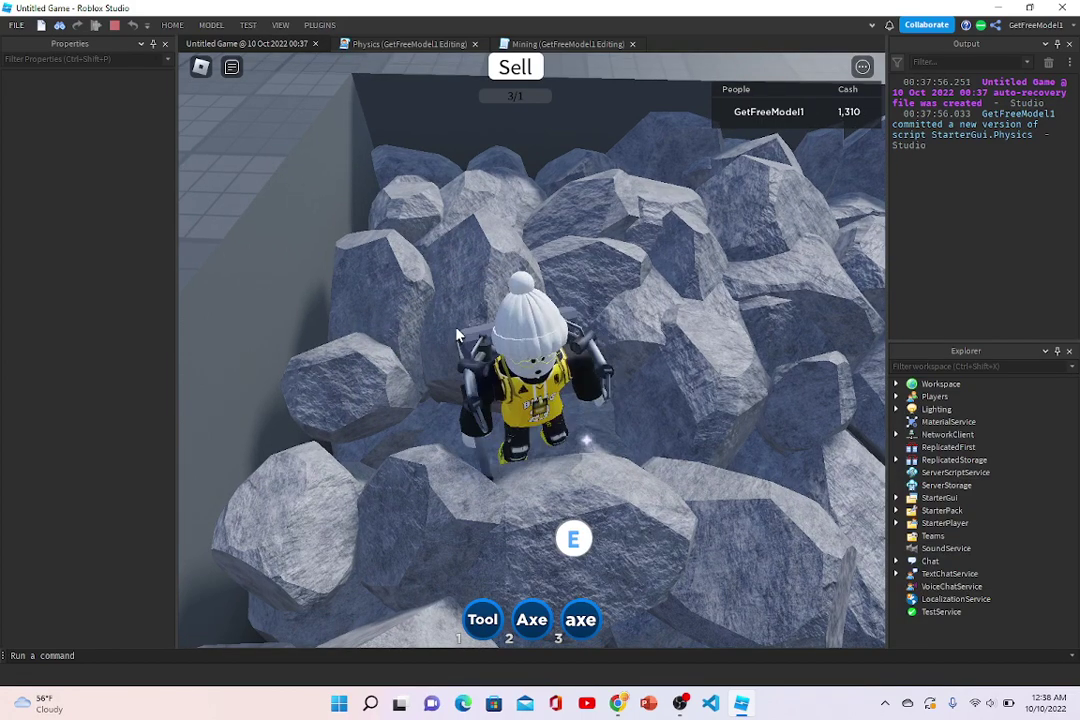
{"action": "key", "text": "e"}
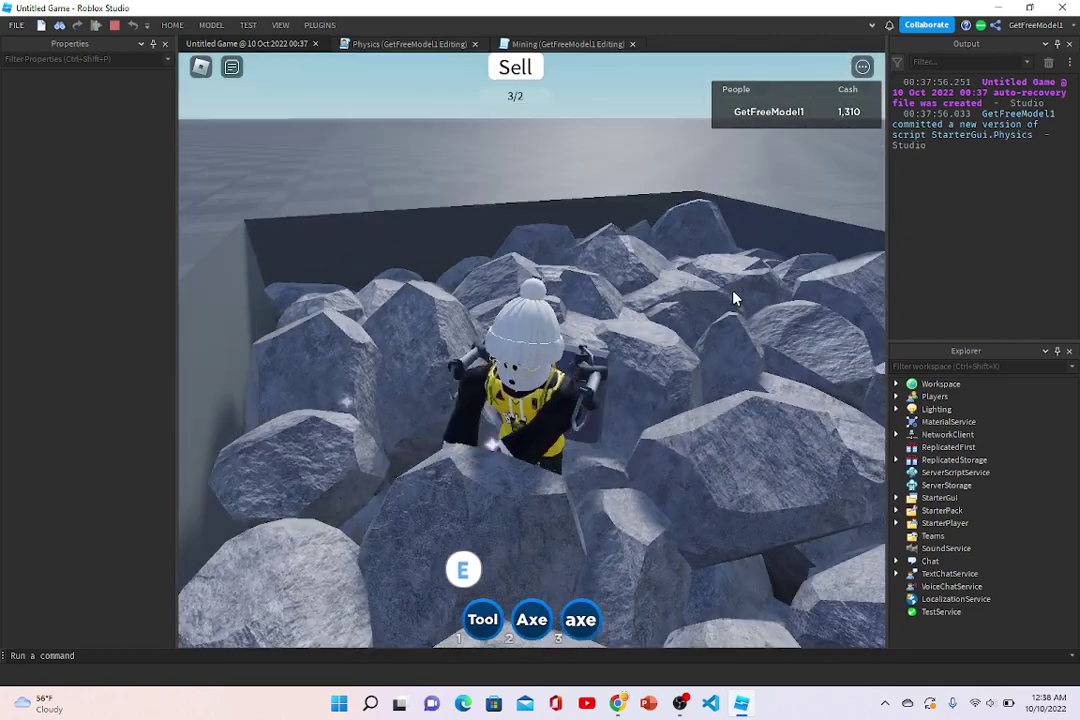
{"action": "key", "text": "e"}
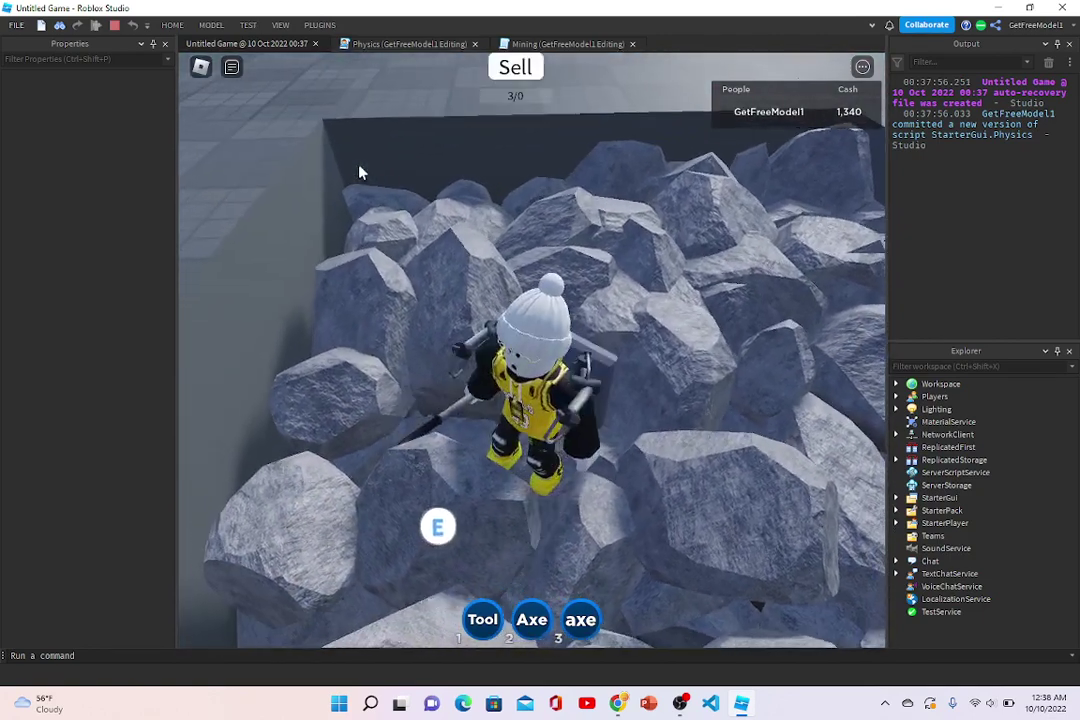
Step: Sell the full bag, collect the coins to reach 1,340 cash, and stop the playtest
{"action": "key", "text": "e"}
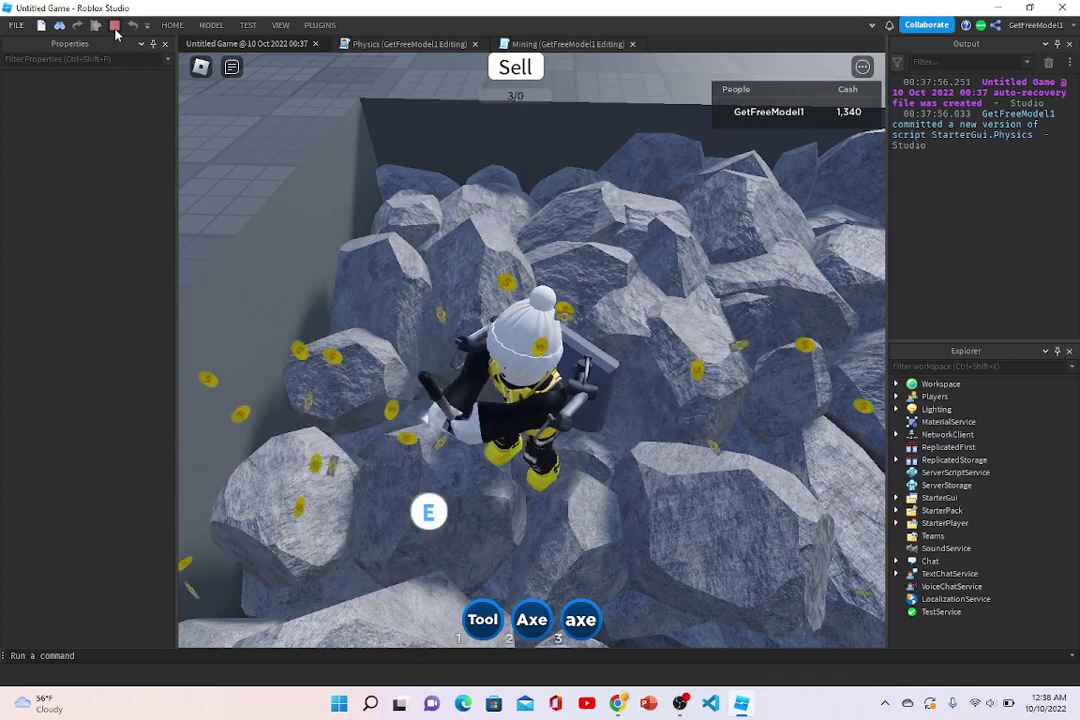
{"action": "key", "text": "e"}
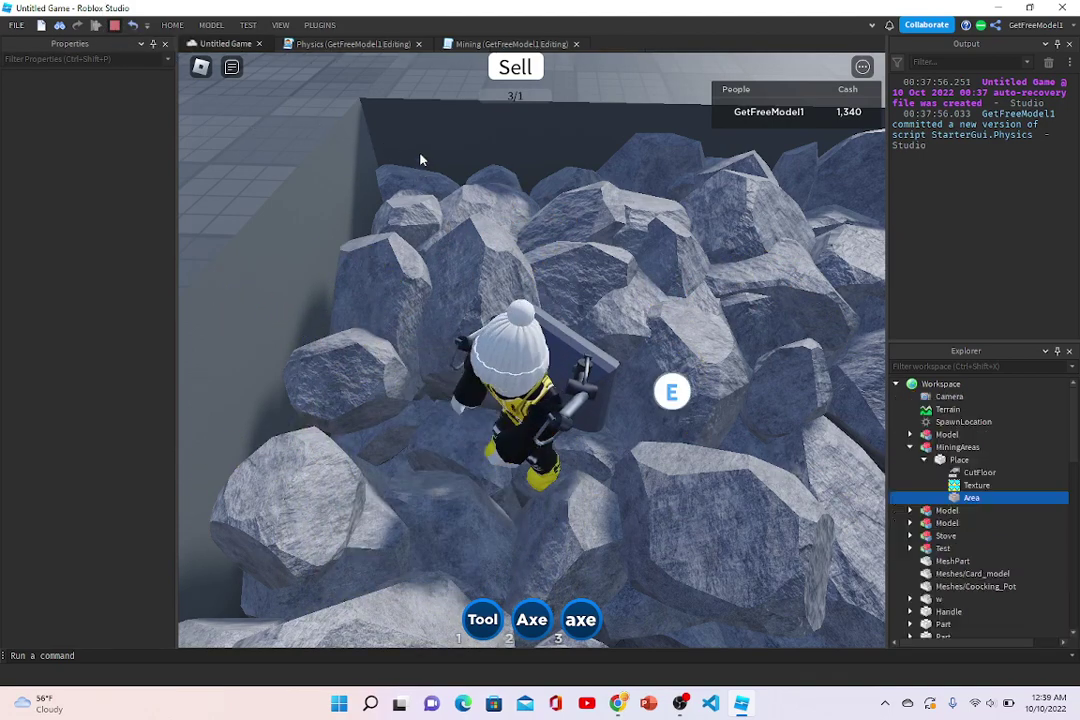
{"action": "key", "text": "shift+F5"}
Step: Set the Physics script's bag capacity back to 10
{"action": "left_click", "coordinate": [350, 46]}
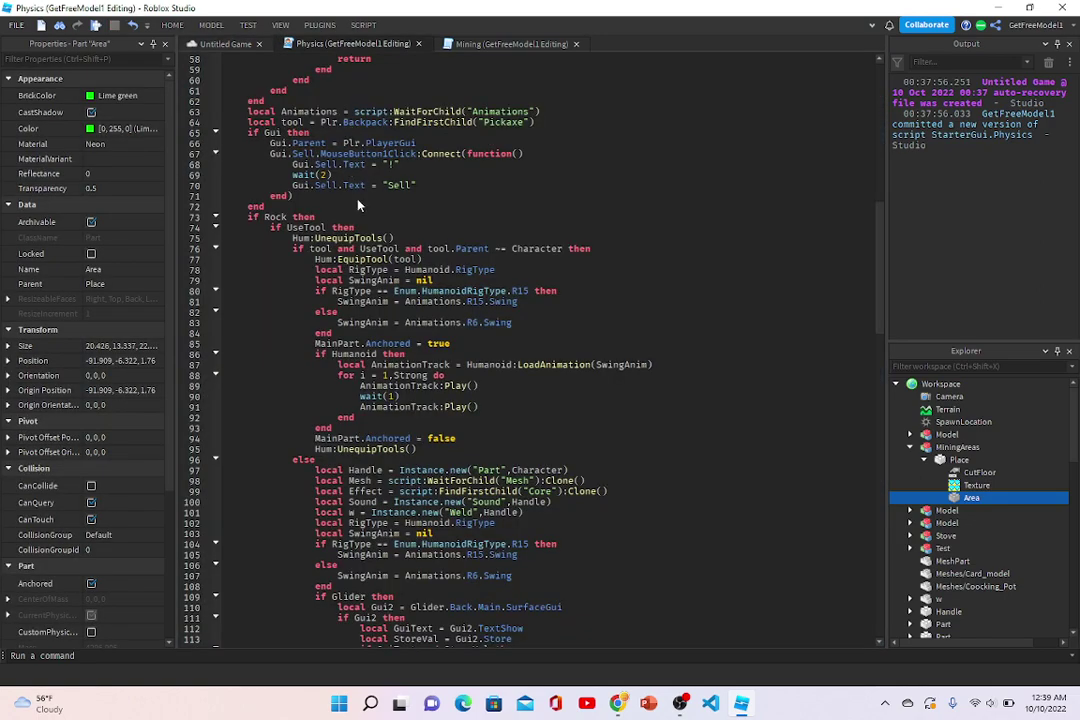
{"action": "scroll", "coordinate": [301, 167], "scroll_direction": "up", "scroll_amount": 8}
{"action": "scroll", "coordinate": [301, 167], "scroll_direction": "up", "scroll_amount": 10}
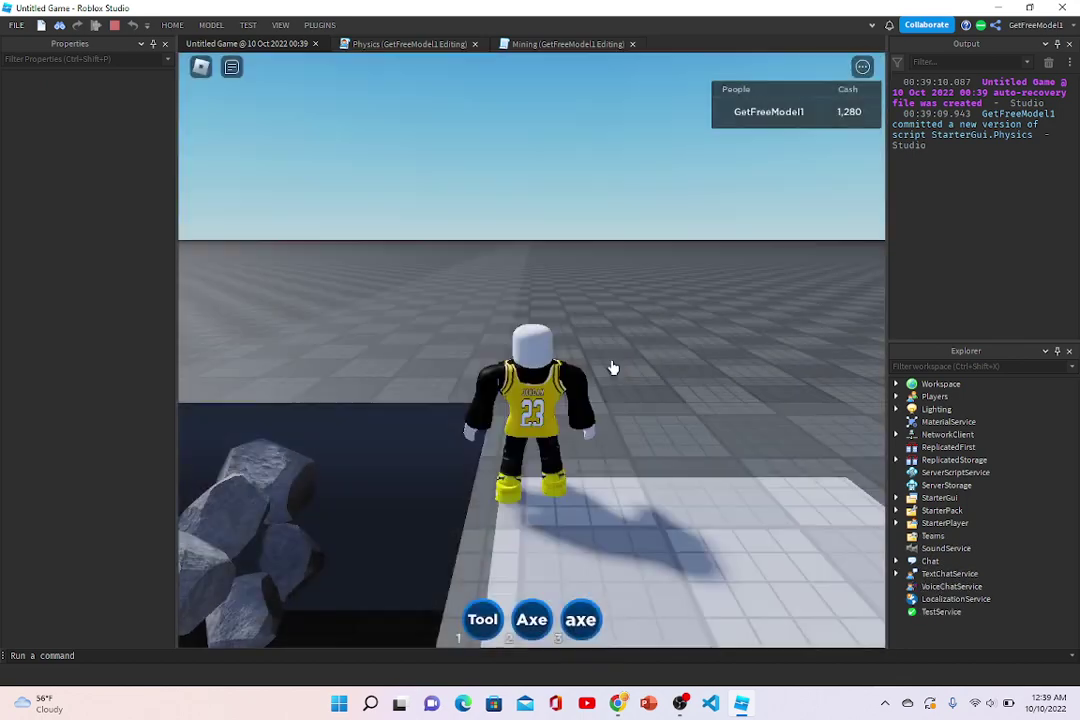
Step: Walk into the pit, equip the pickaxe and mine one rock, making the counter read 10/1
{"action": "key", "text": "s"}
{"action": "key", "text": "a"}
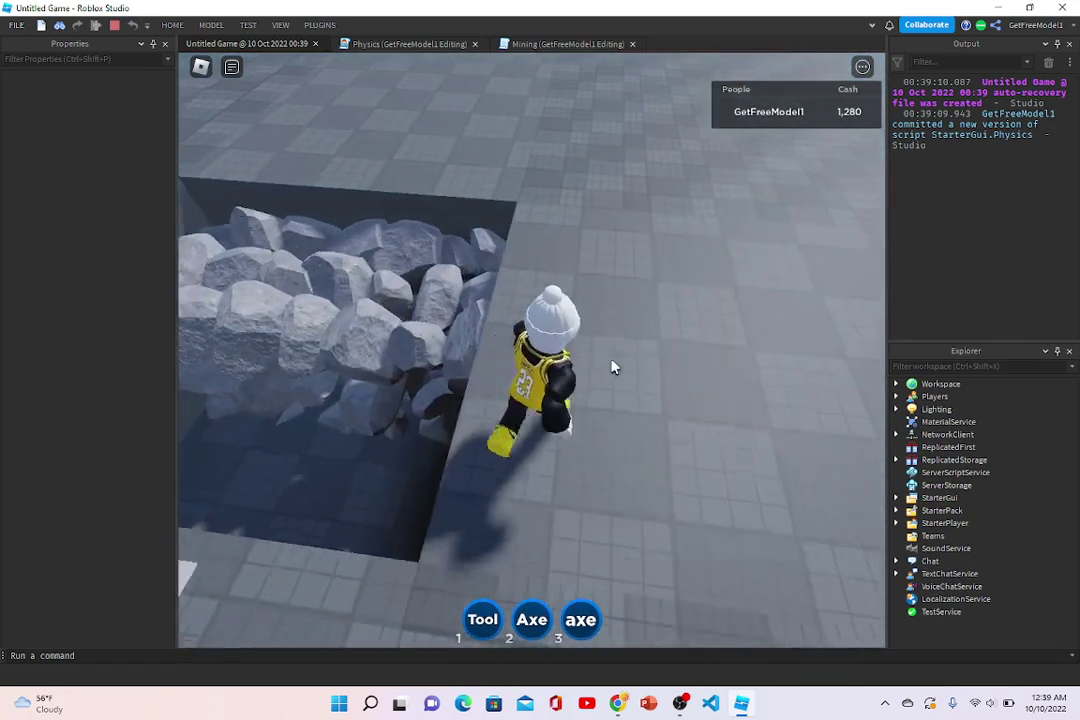
{"action": "key", "text": "s"}
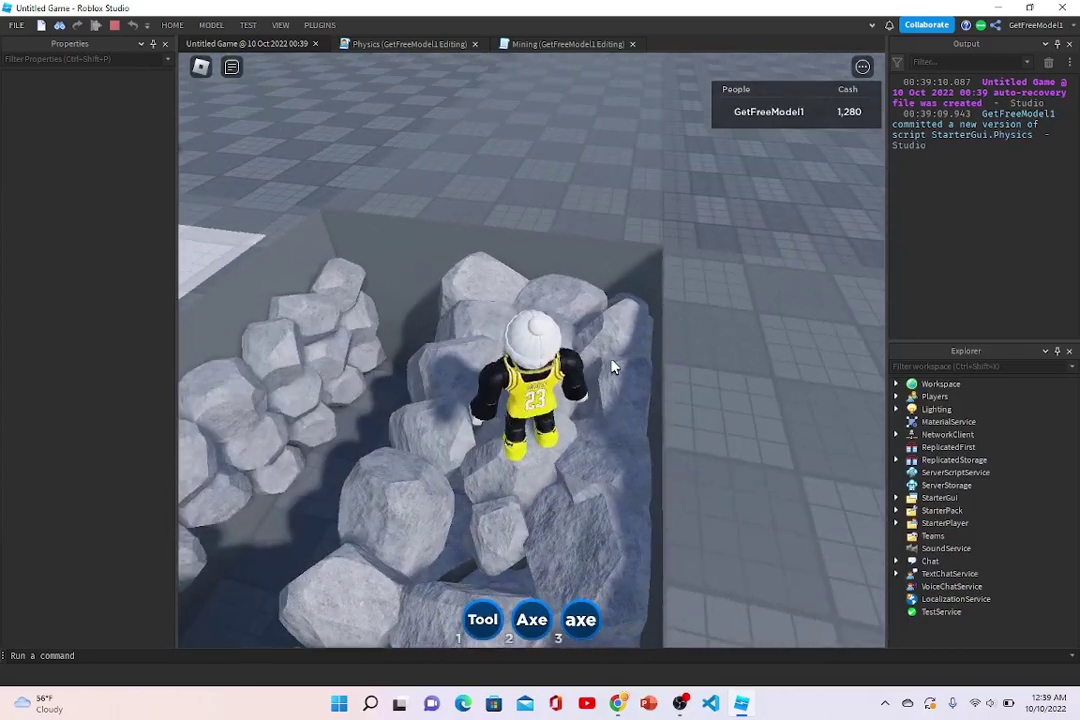
{"action": "key", "text": "w"}
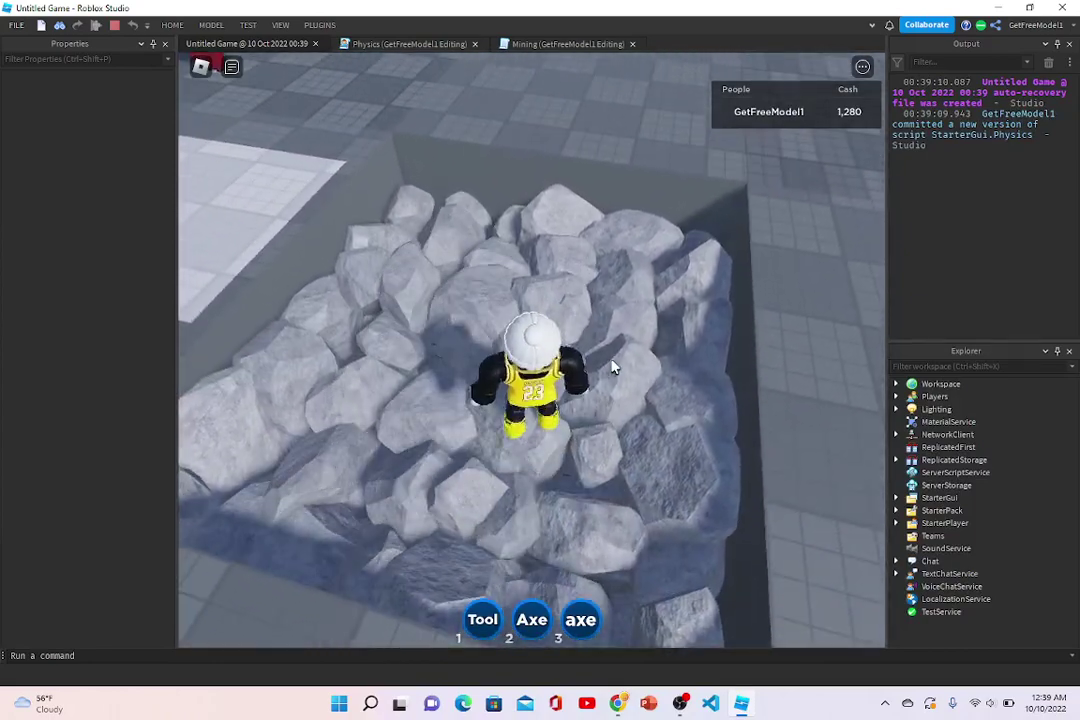
{"action": "key", "text": "2"}
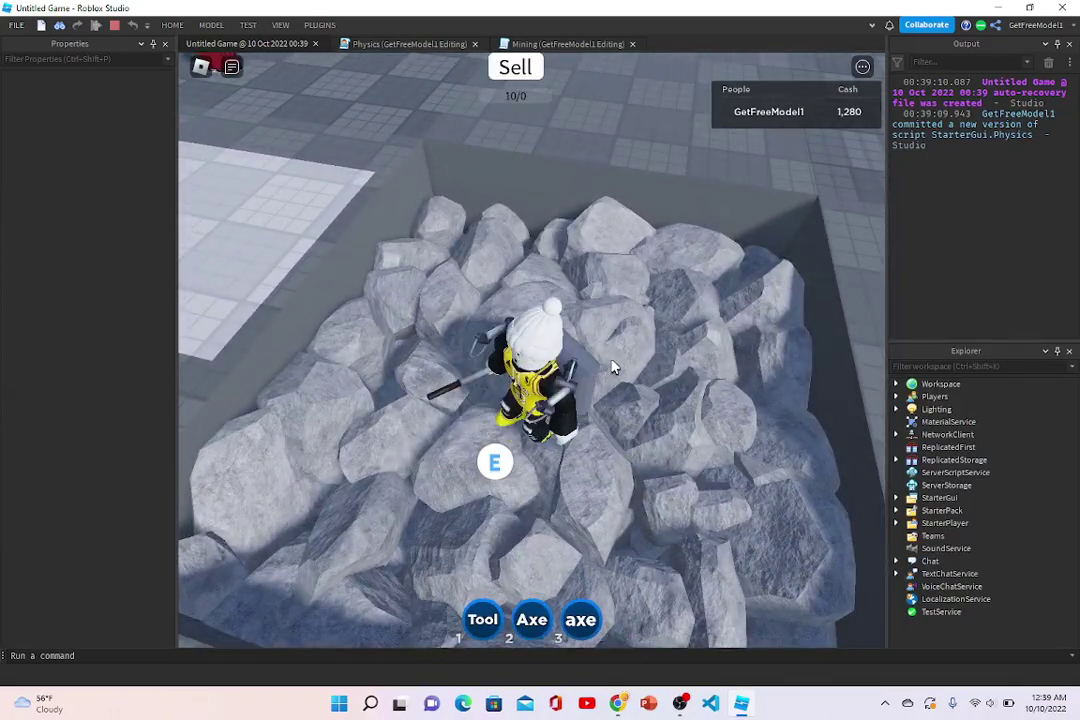
{"action": "right_click_drag", "start_coordinate": [573, 140], "coordinate": [624, 217]}
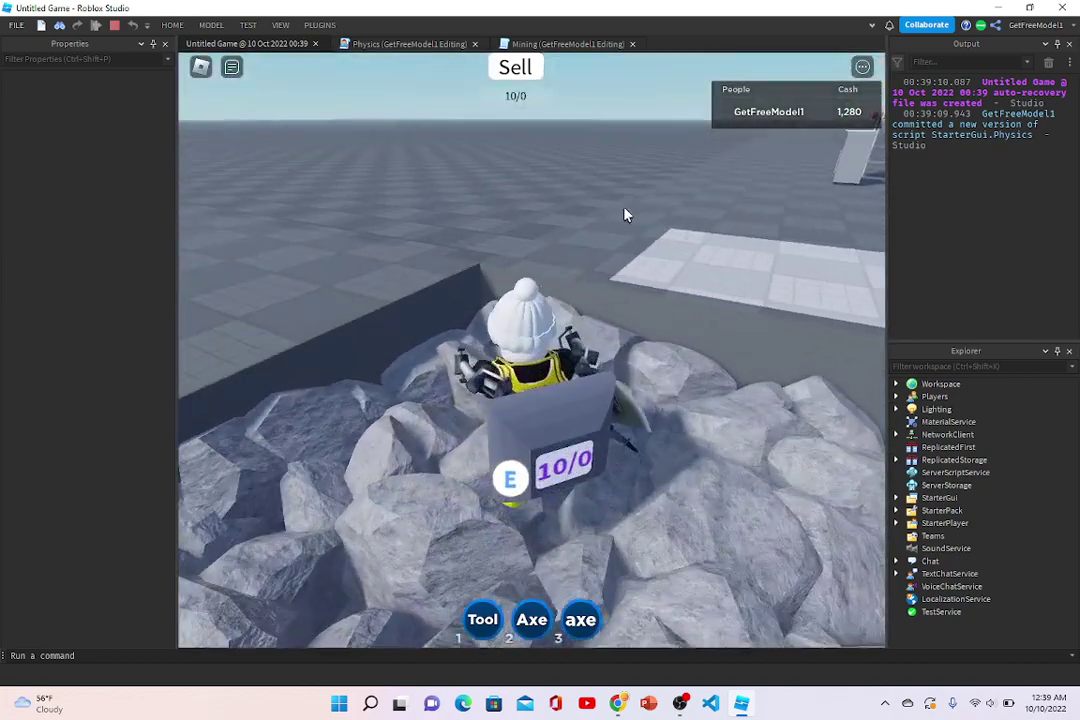
{"action": "key", "text": "w"}
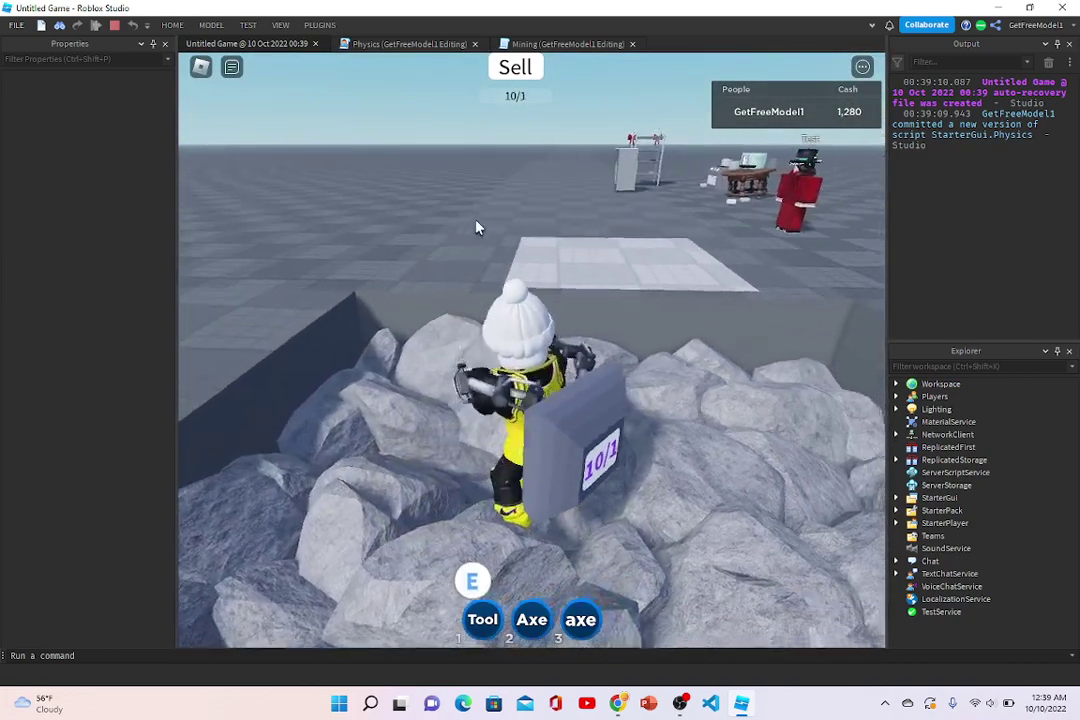
Step: Walk over to the stove, then open the screen recorder's tray menu to stop recording
{"action": "key", "text": "w"}
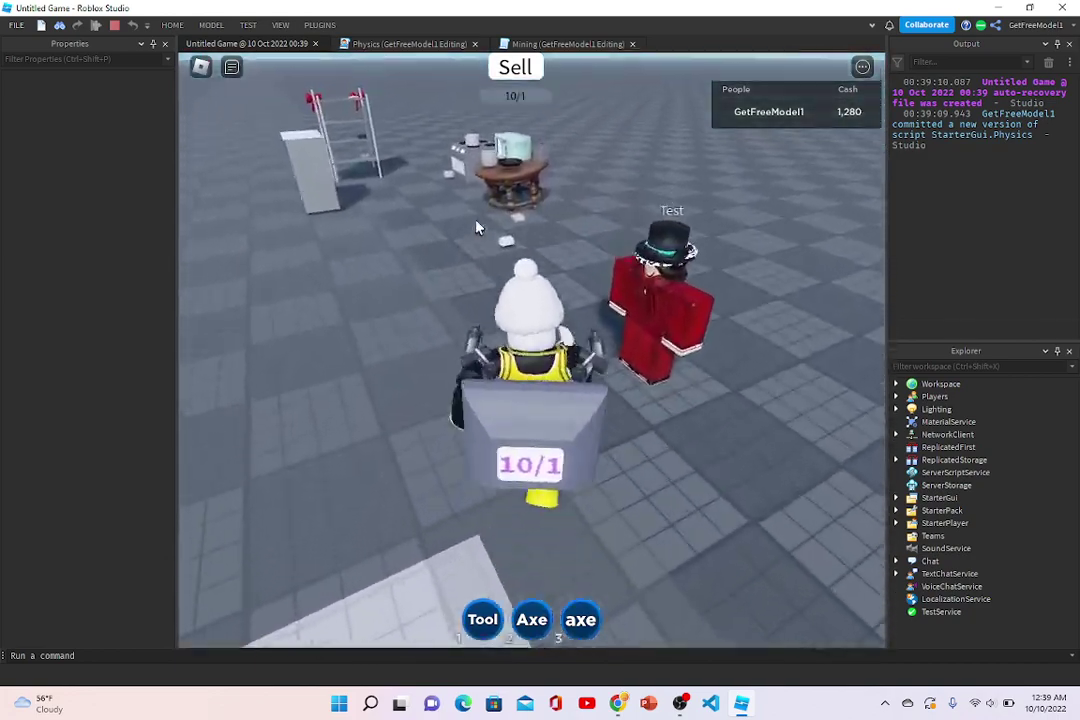
{"action": "key", "text": "w"}
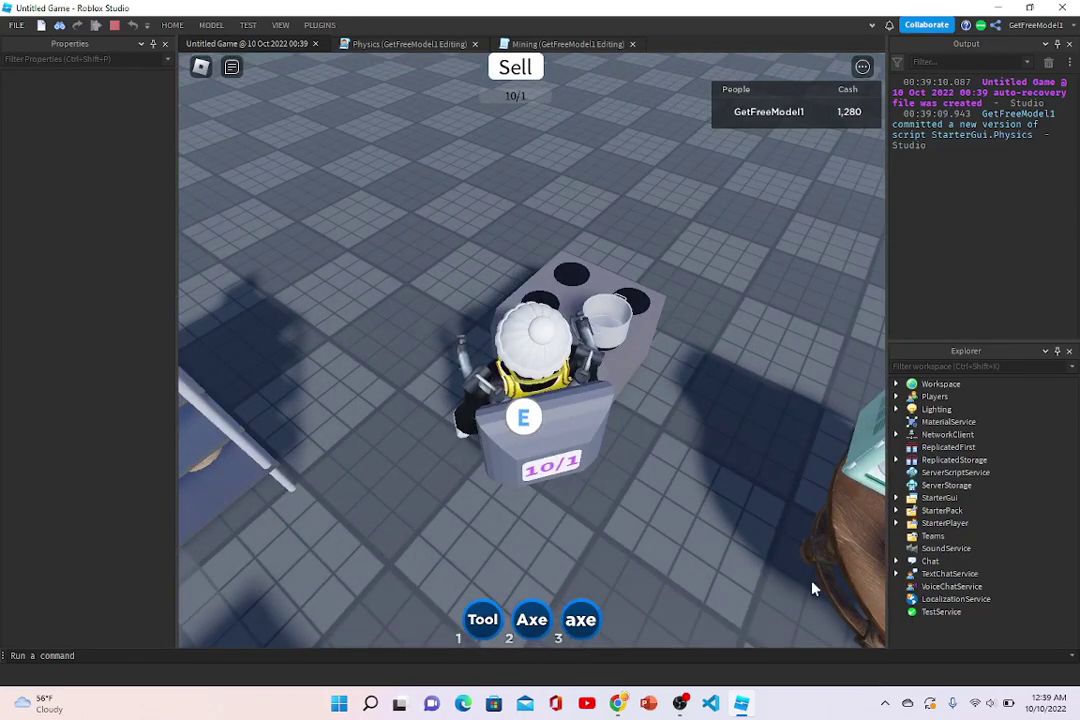
{"action": "left_click", "coordinate": [884, 703]}
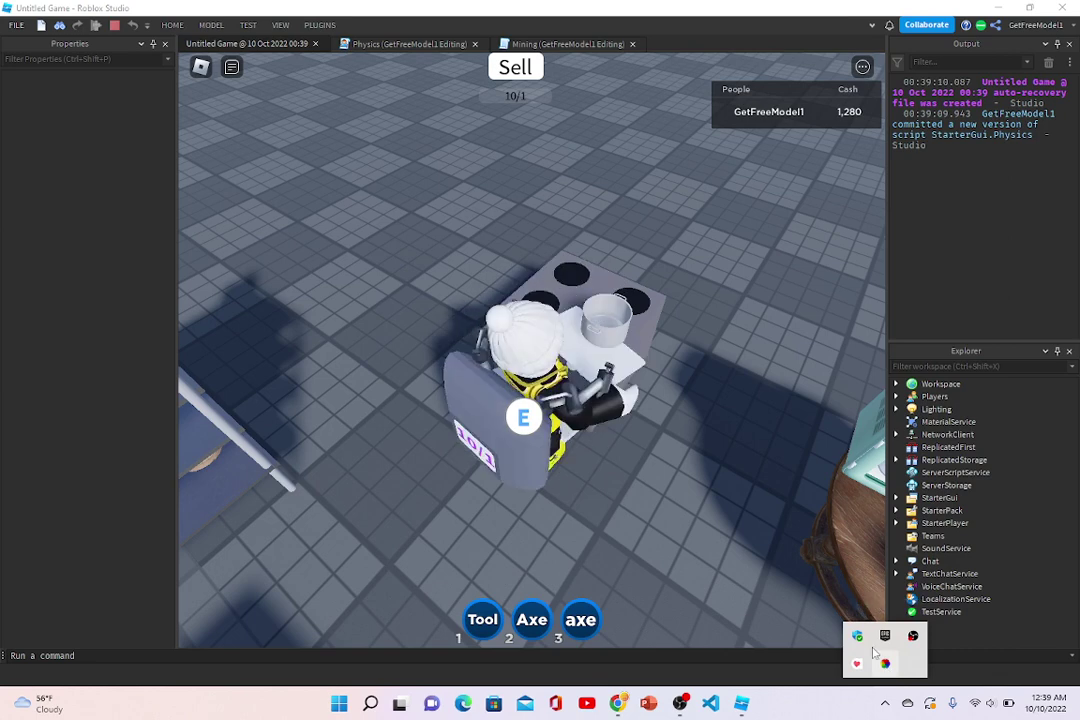
{"action": "right_click", "coordinate": [909, 642]}
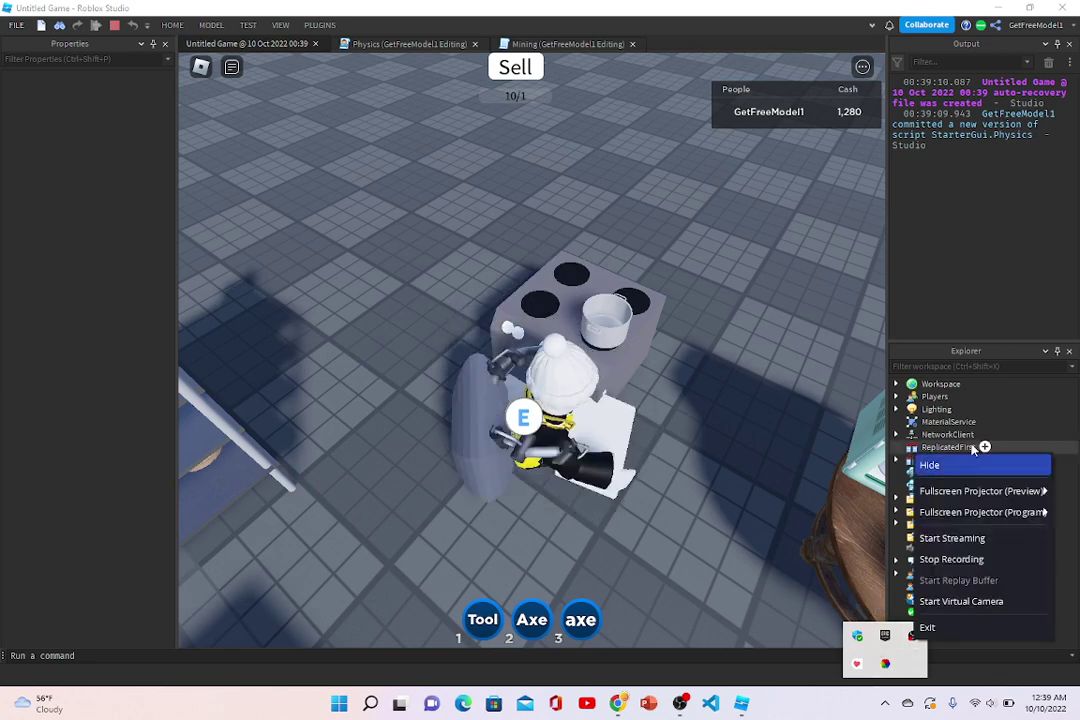